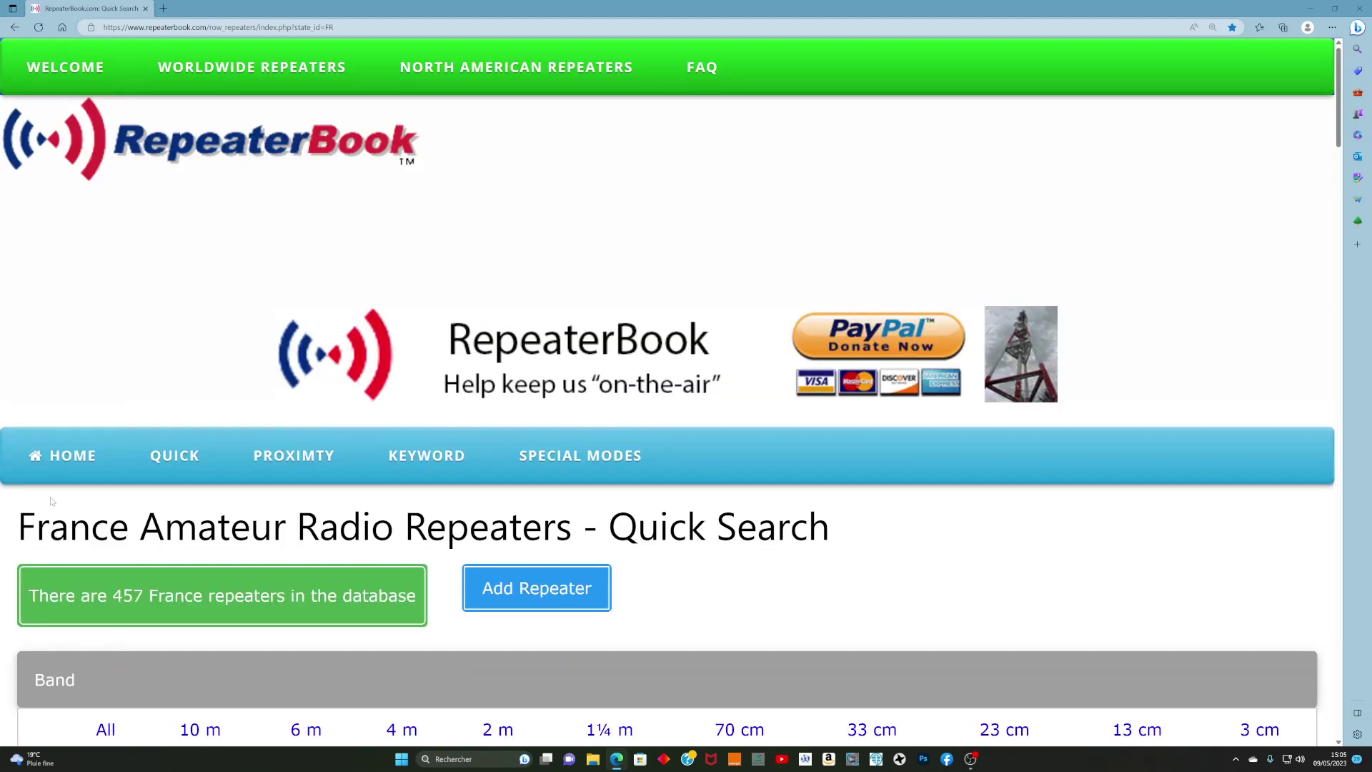
Step: Look through the bands, features, emergency services and nearest-city list on the France repeater quick search page
scroll(51, 502, "down", 2)
scroll(51, 503, "down", 3)
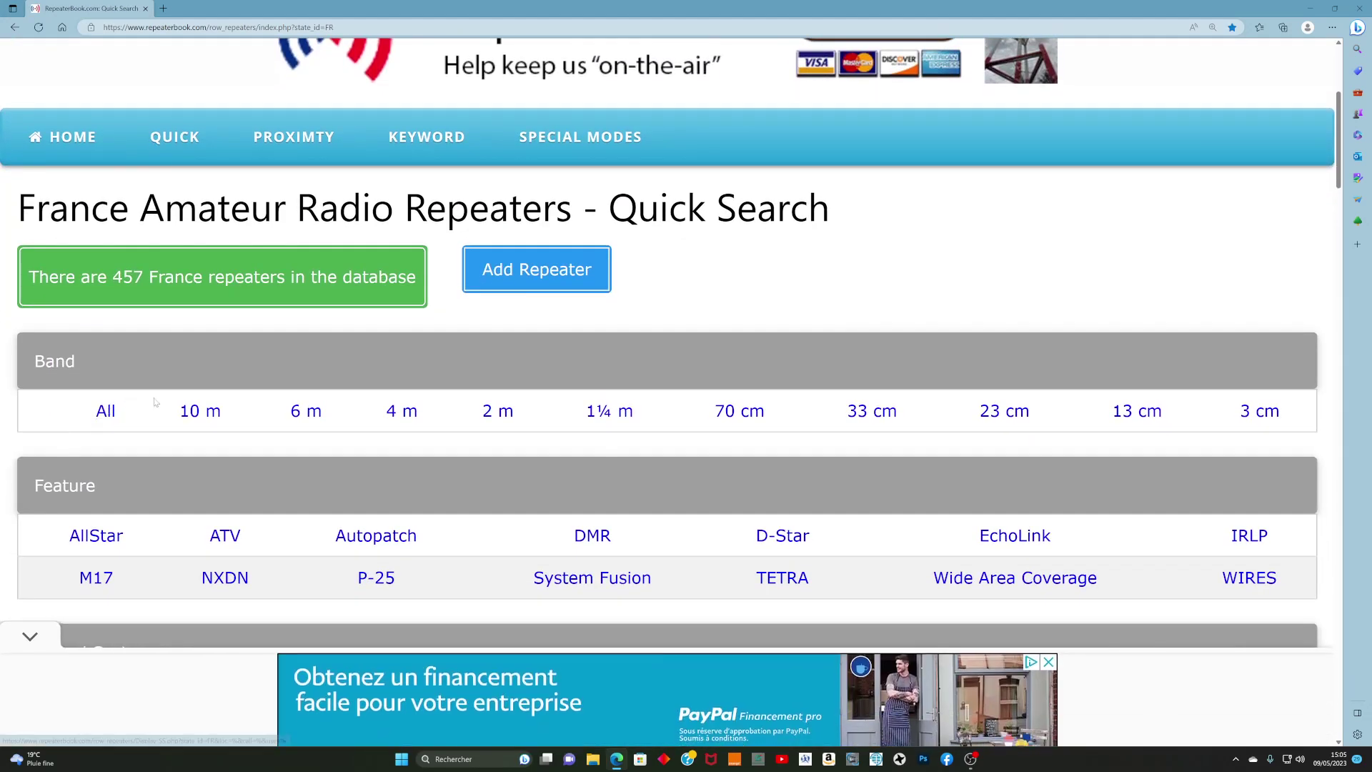
scroll(1050, 427, "down", 3)
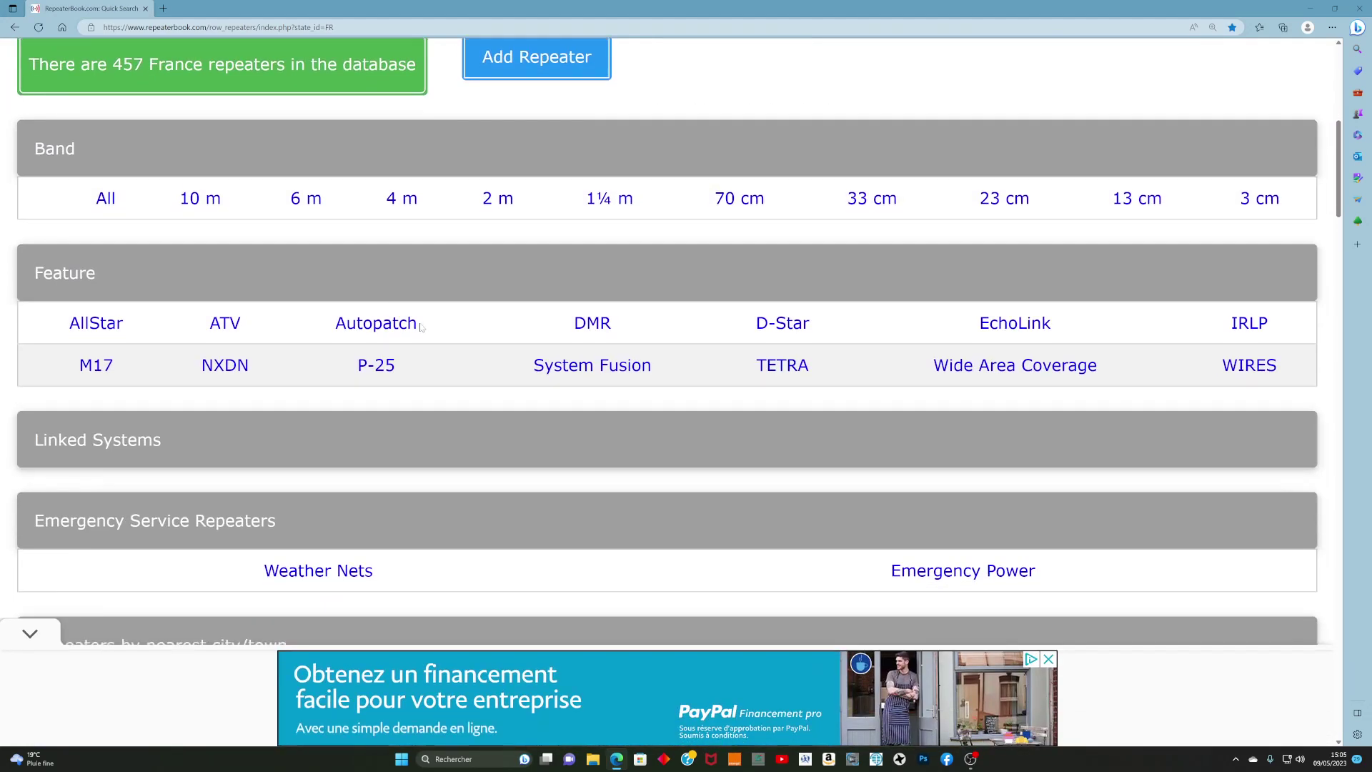
scroll(1104, 348, "down", 9)
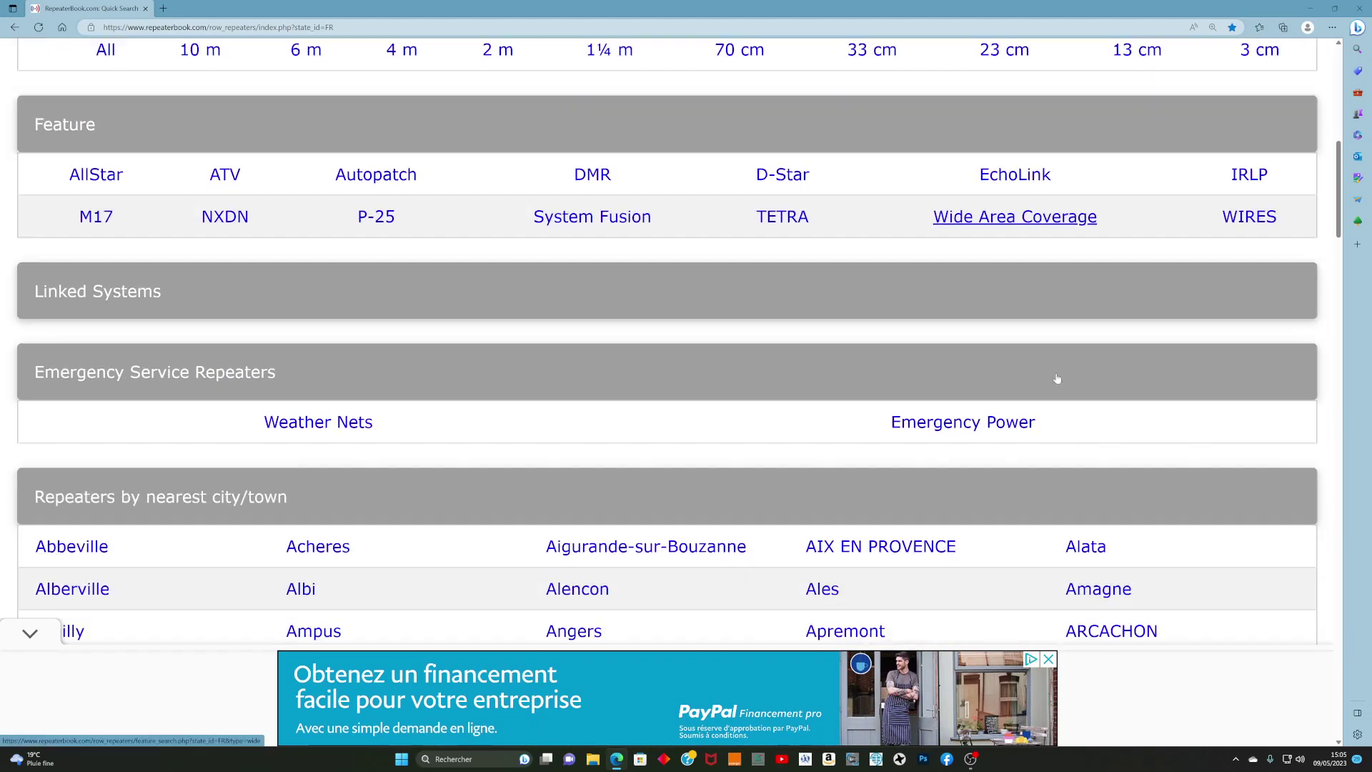
scroll(203, 500, "down", 7)
scroll(449, 460, "down", 5)
scroll(715, 443, "up", 20)
scroll(773, 432, "up", 6)
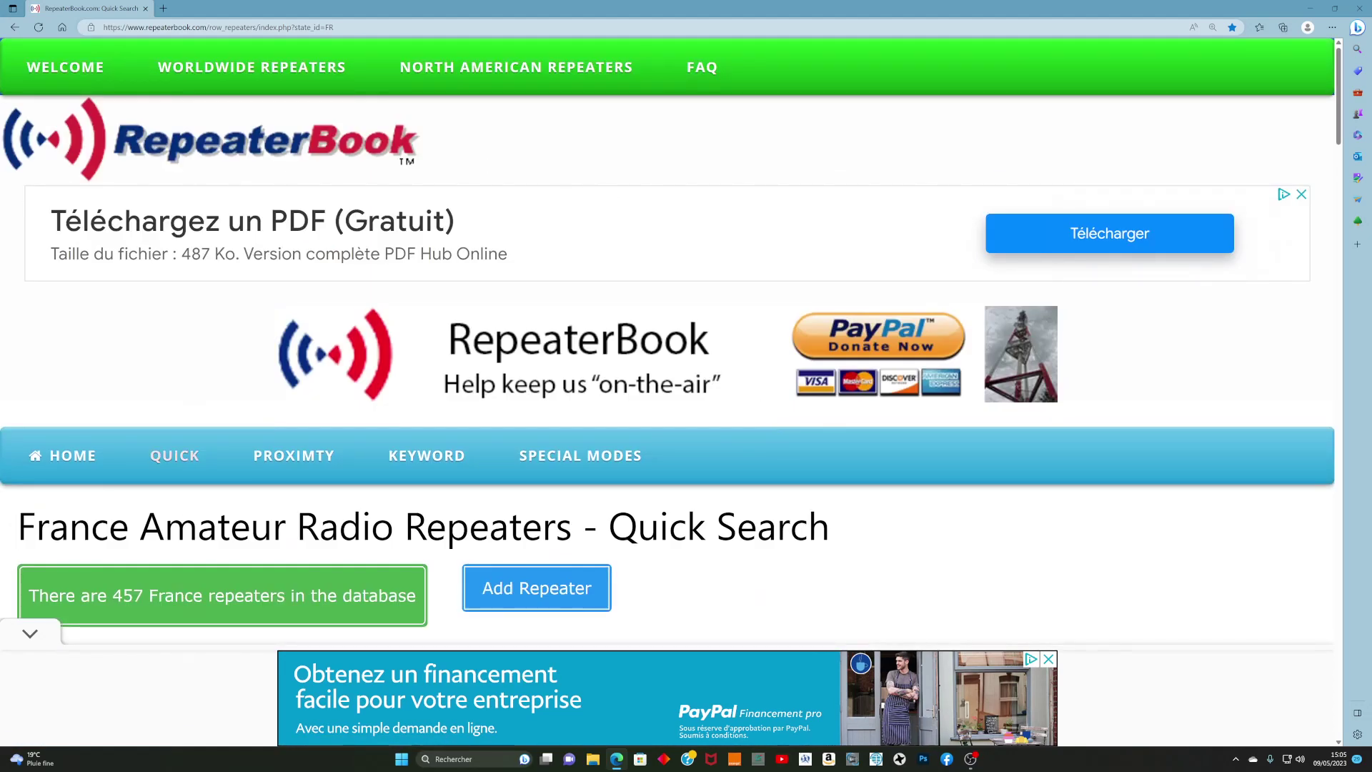
Step: Open the repeater proximity search and enter the locator square JN37OV as the location
left_click(295, 461)
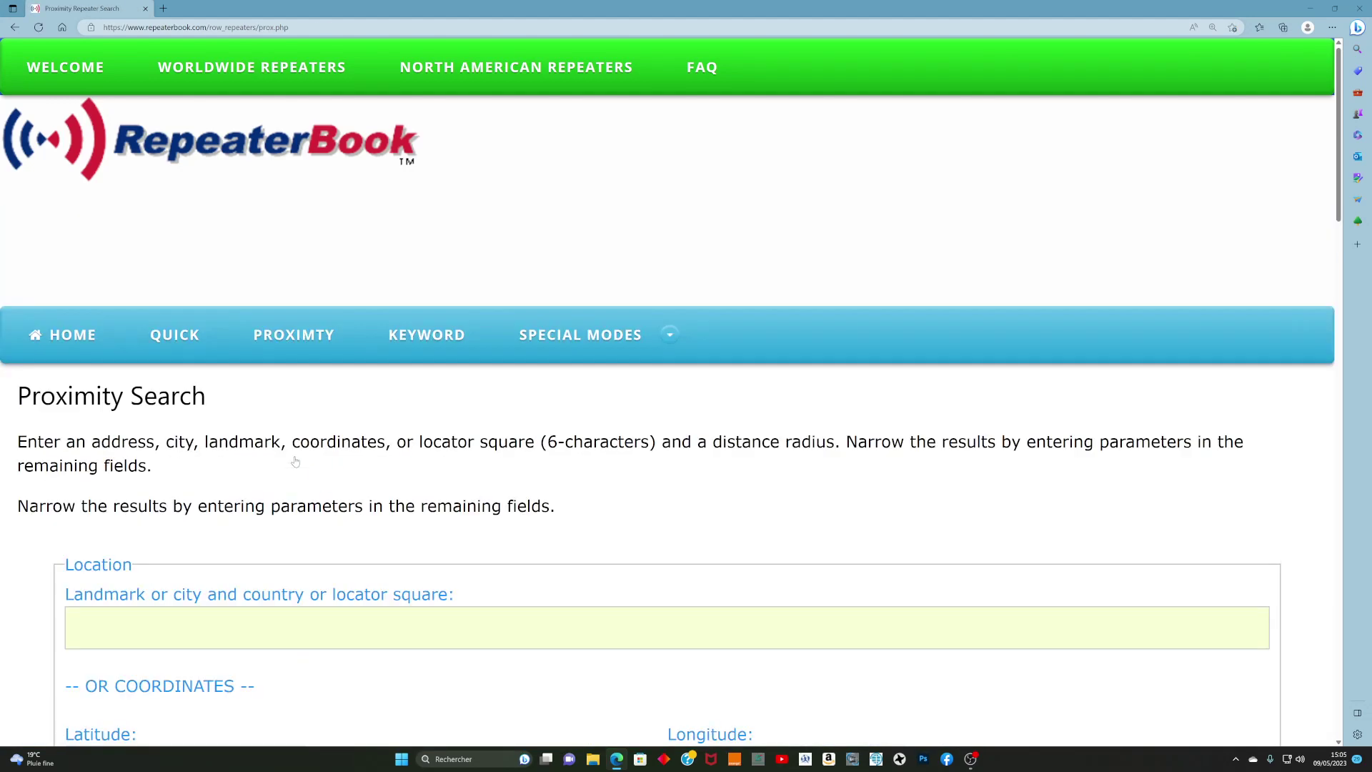
scroll(295, 462, "down", 5)
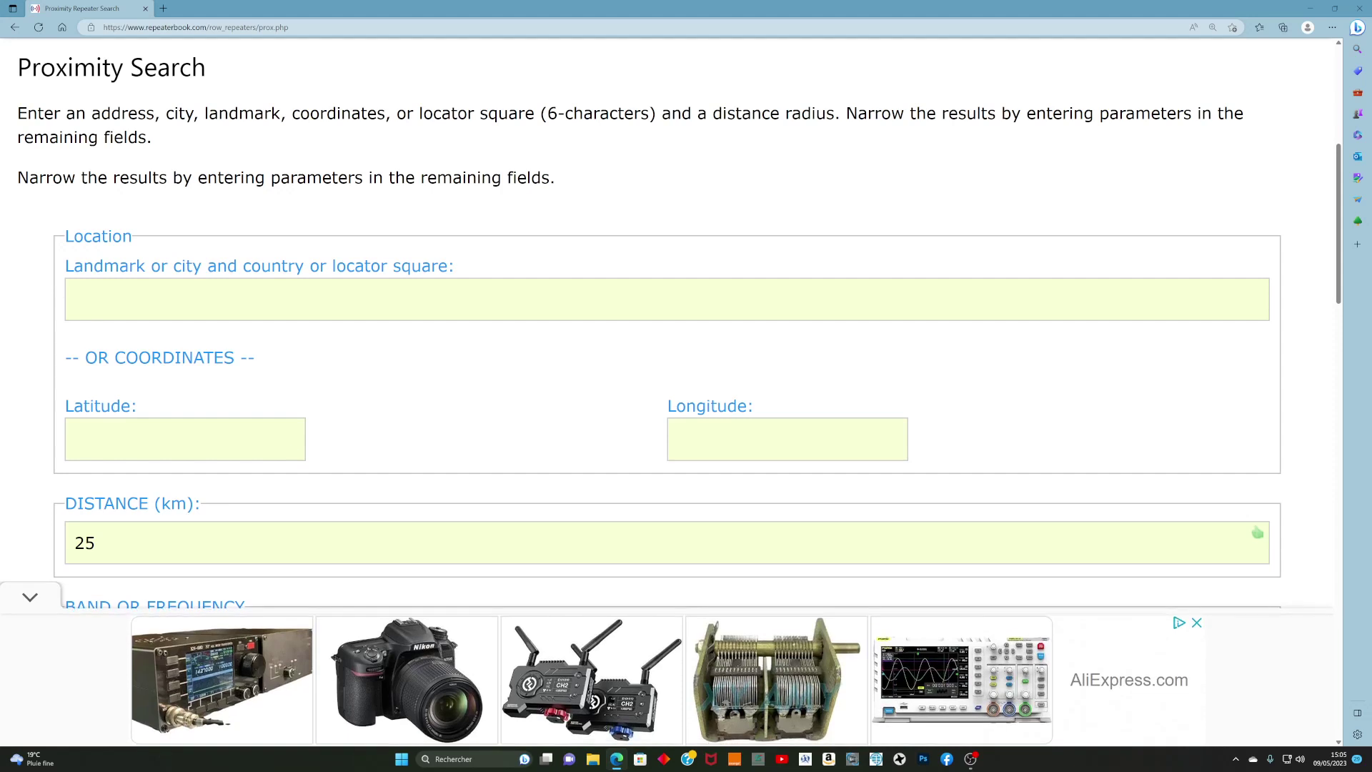
left_click(75, 299)
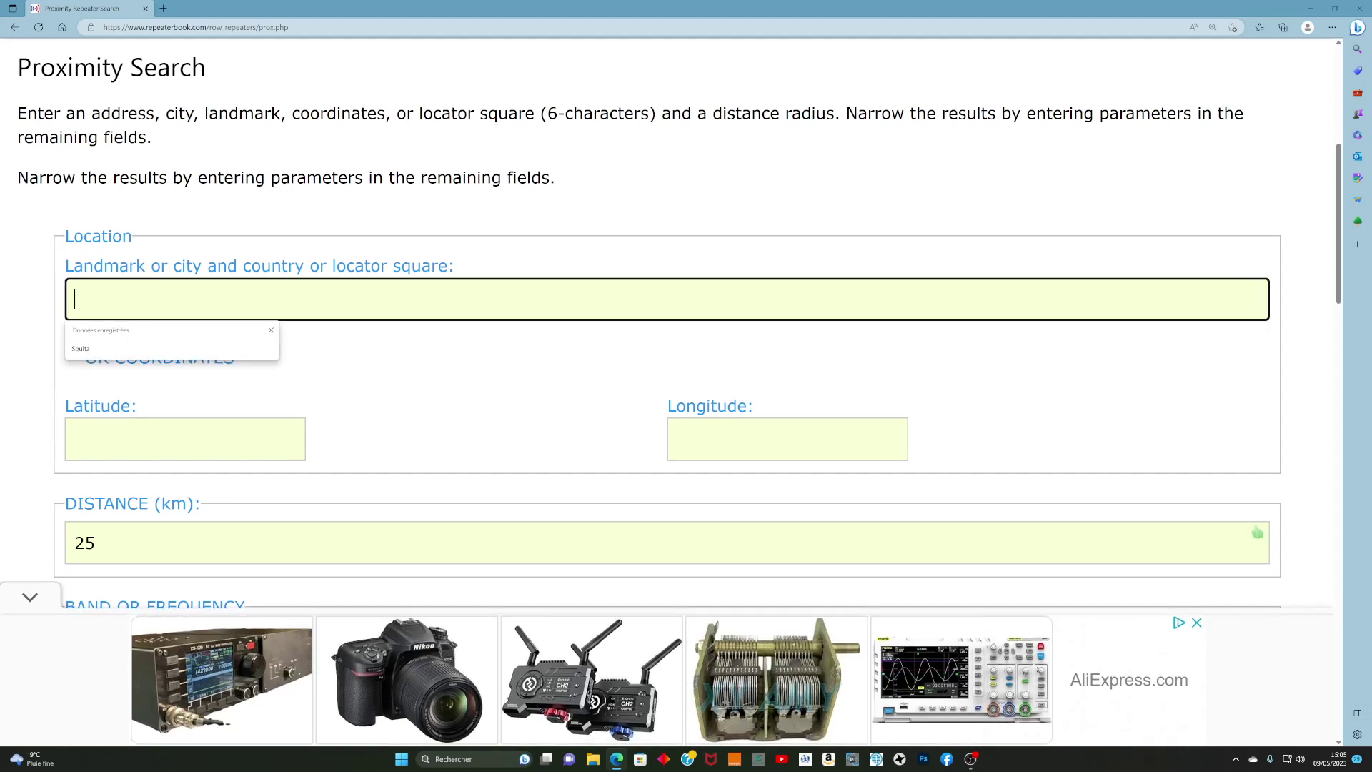
type("JN")
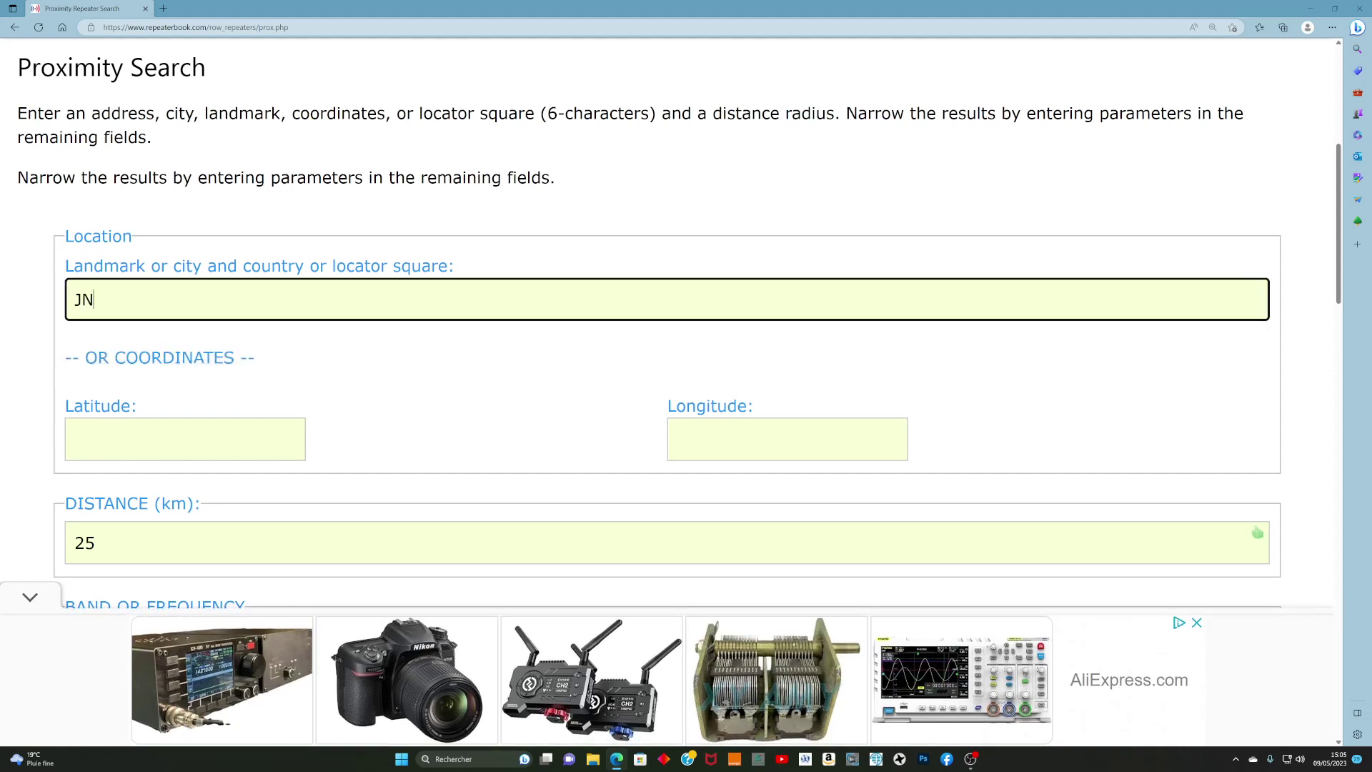
type("37OV")
scroll(323, 345, "up", 5)
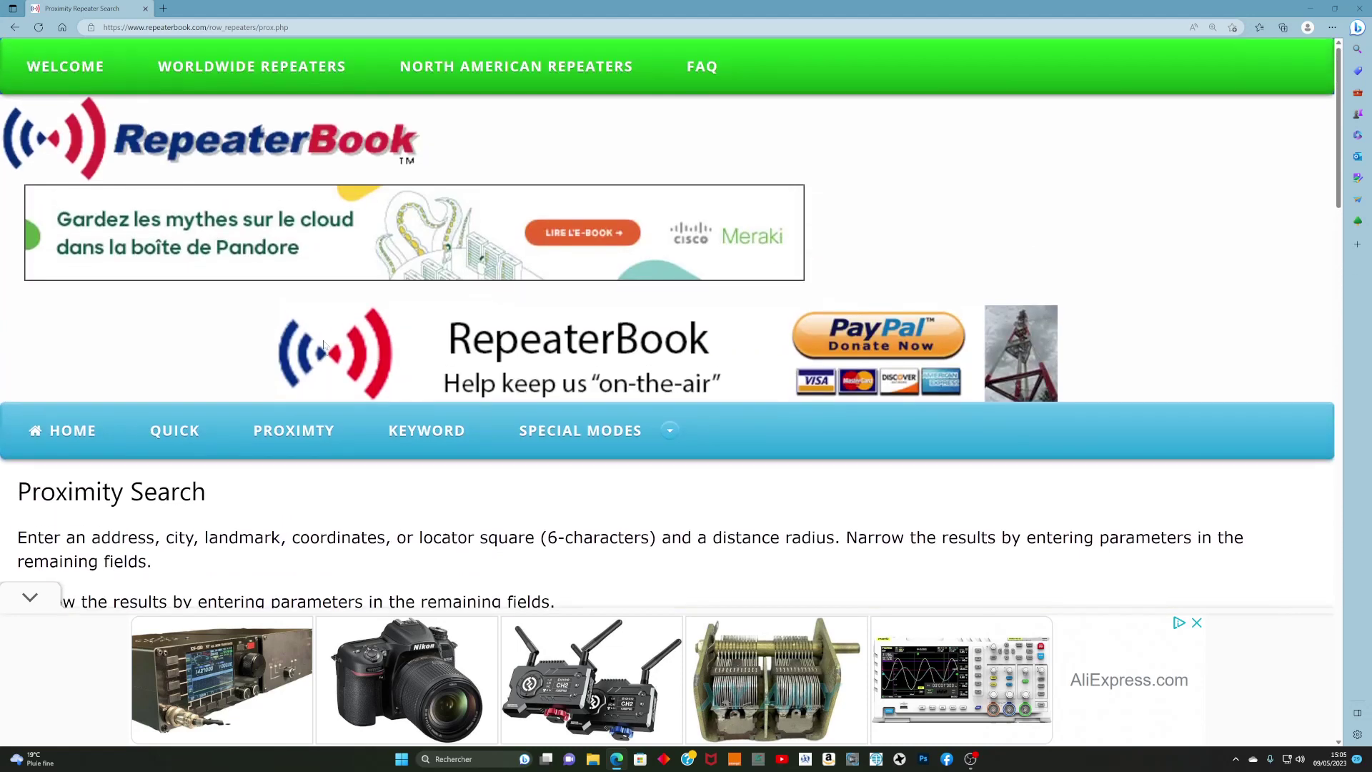
scroll(324, 345, "down", 2)
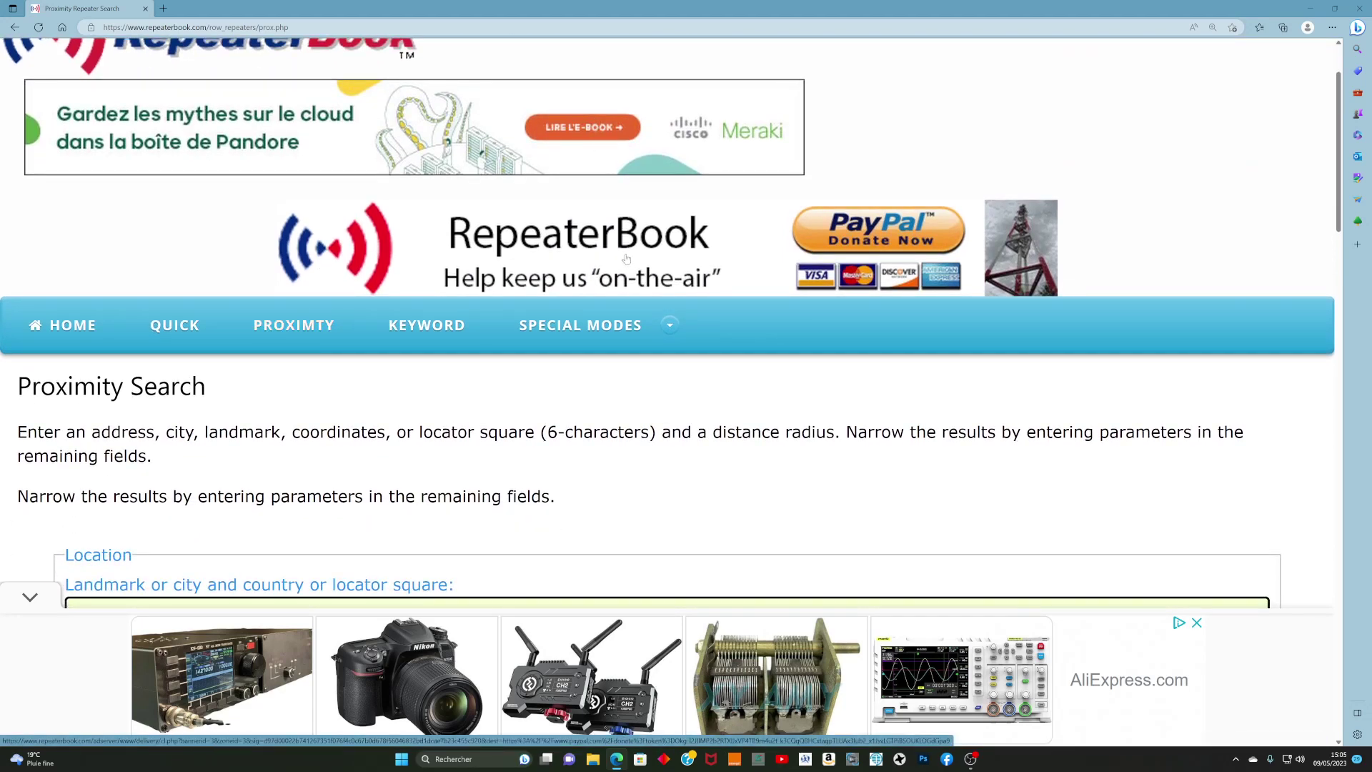
Step: Set the proximity search distance to 150 km
scroll(626, 258, "down", 8)
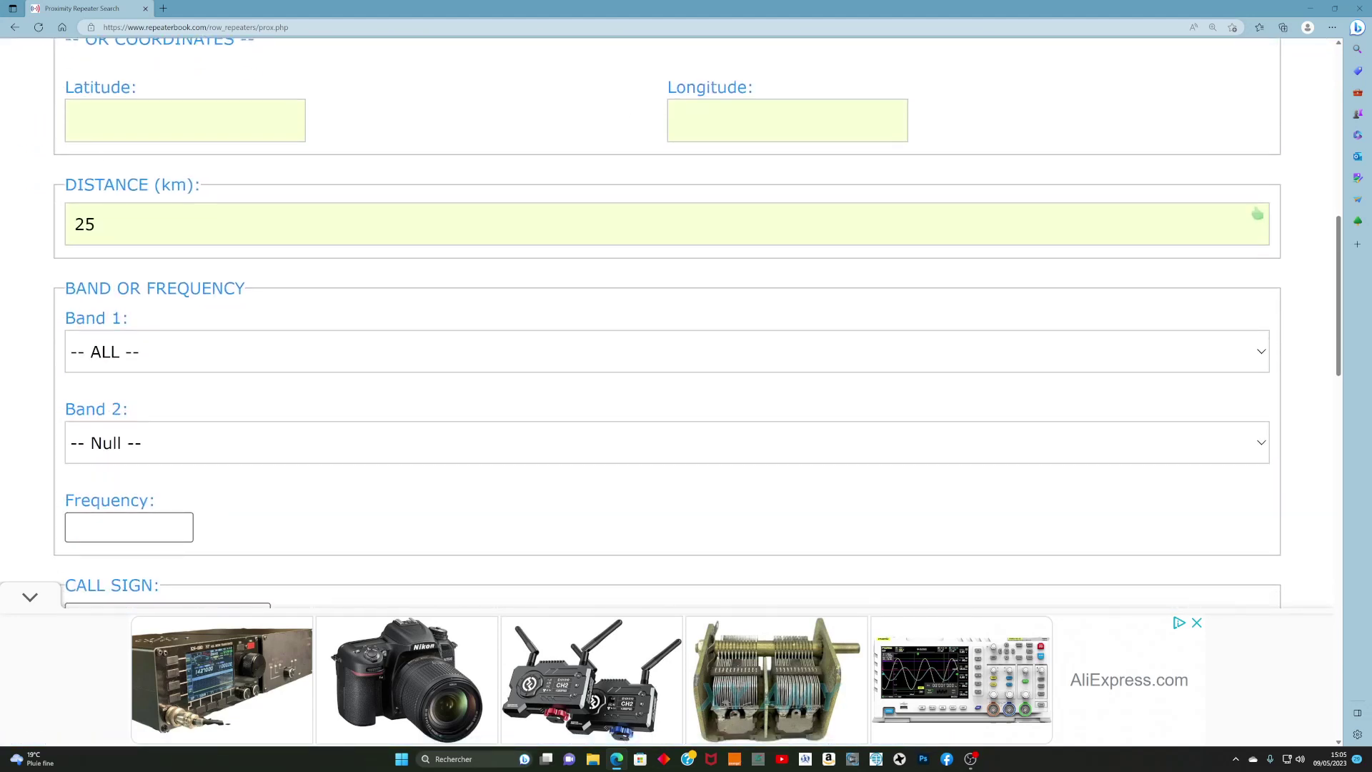
left_click(96, 224)
key("shift+Left")
key("shift+Left")
key("BackSpace")
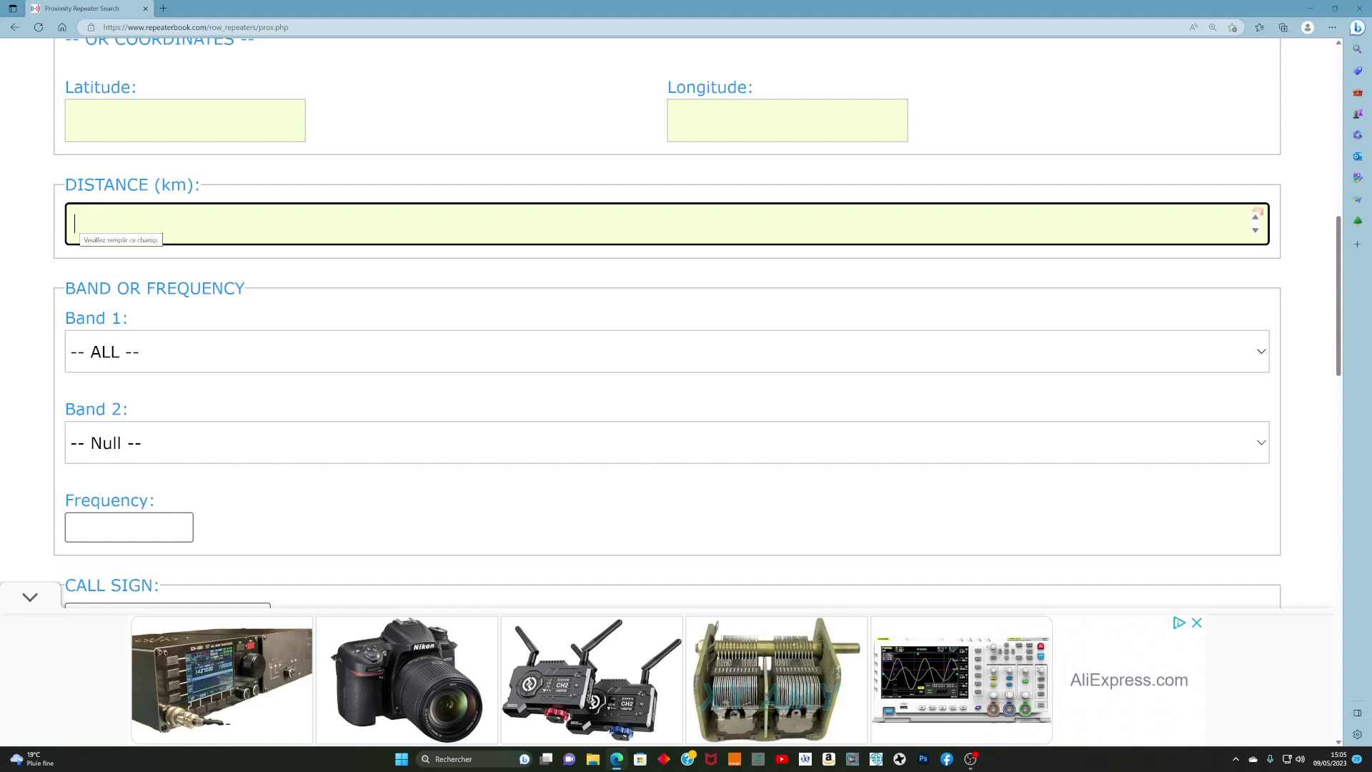
type("150")
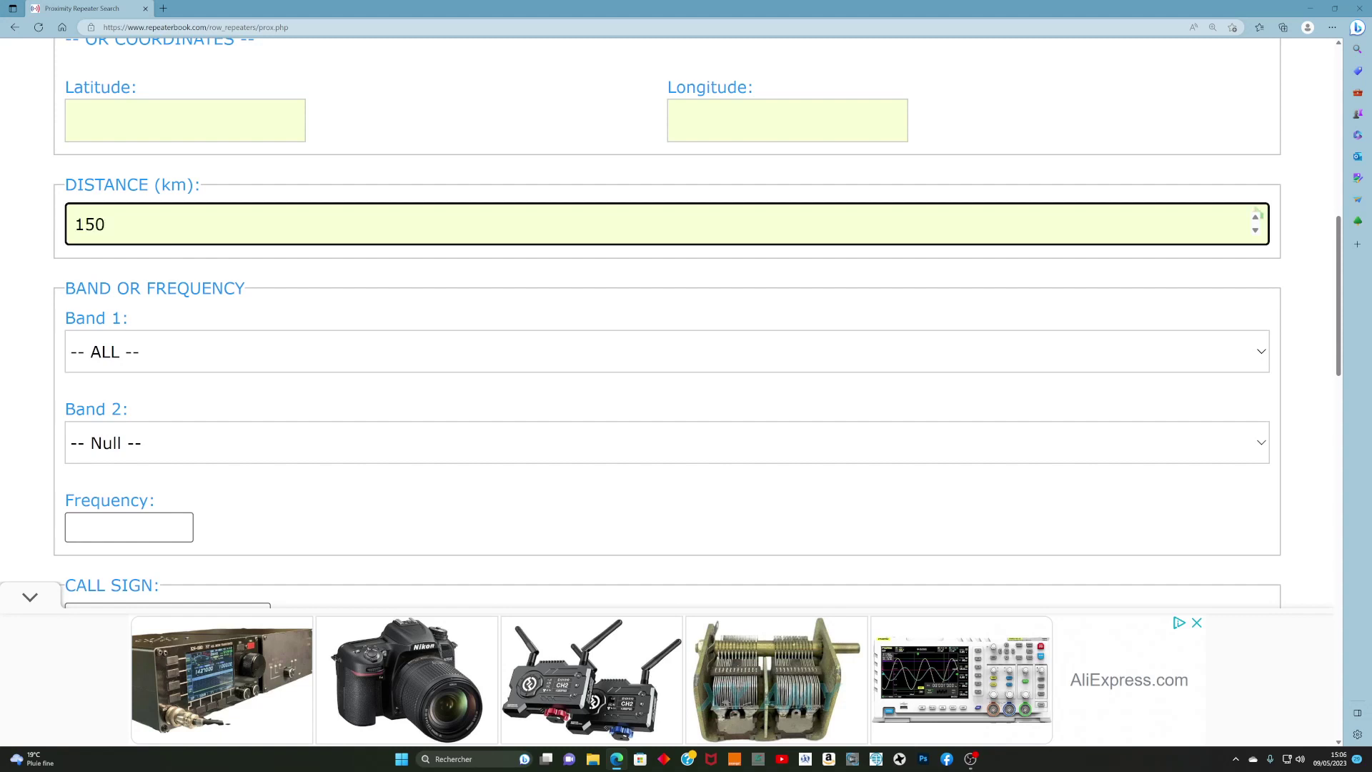
Step: Set Band 1 to 2 m and Band 2 to 70 cm for the proximity search
left_click(129, 361)
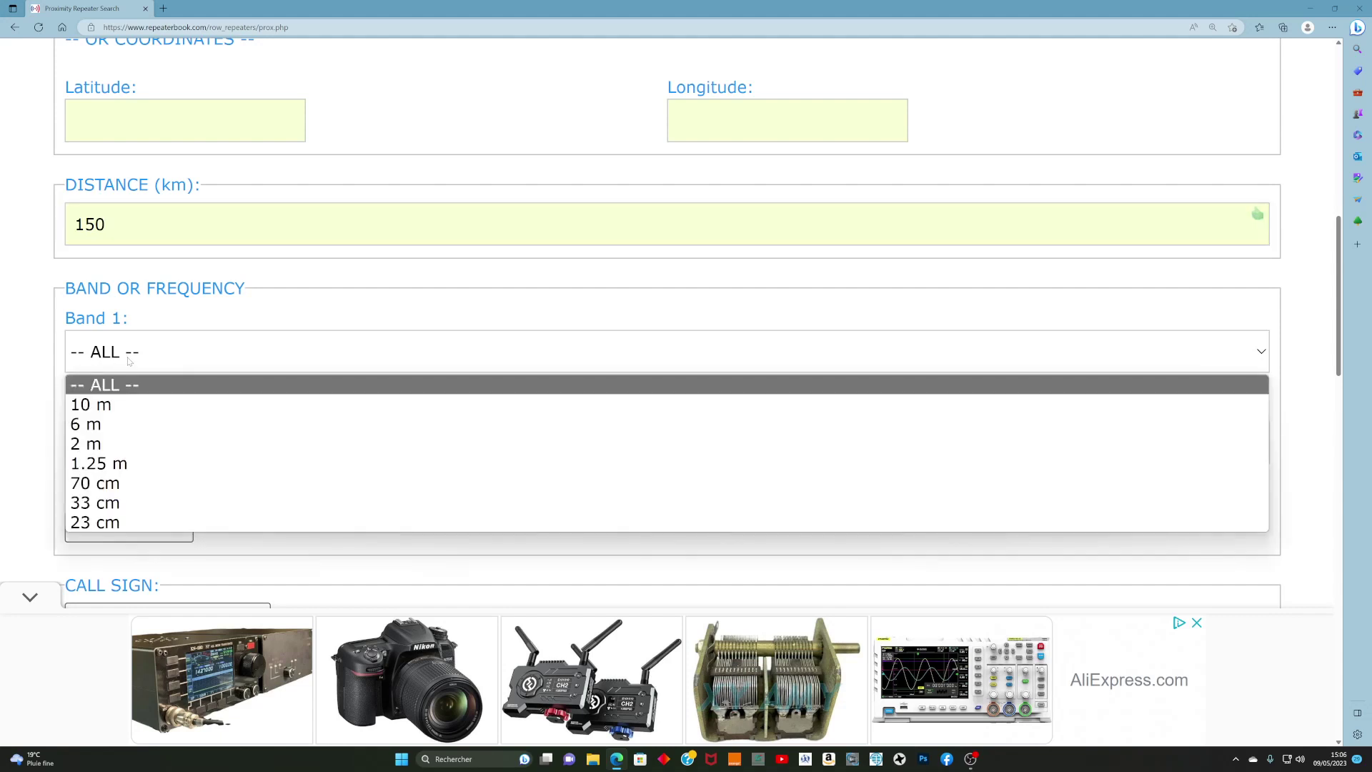
left_click(91, 444)
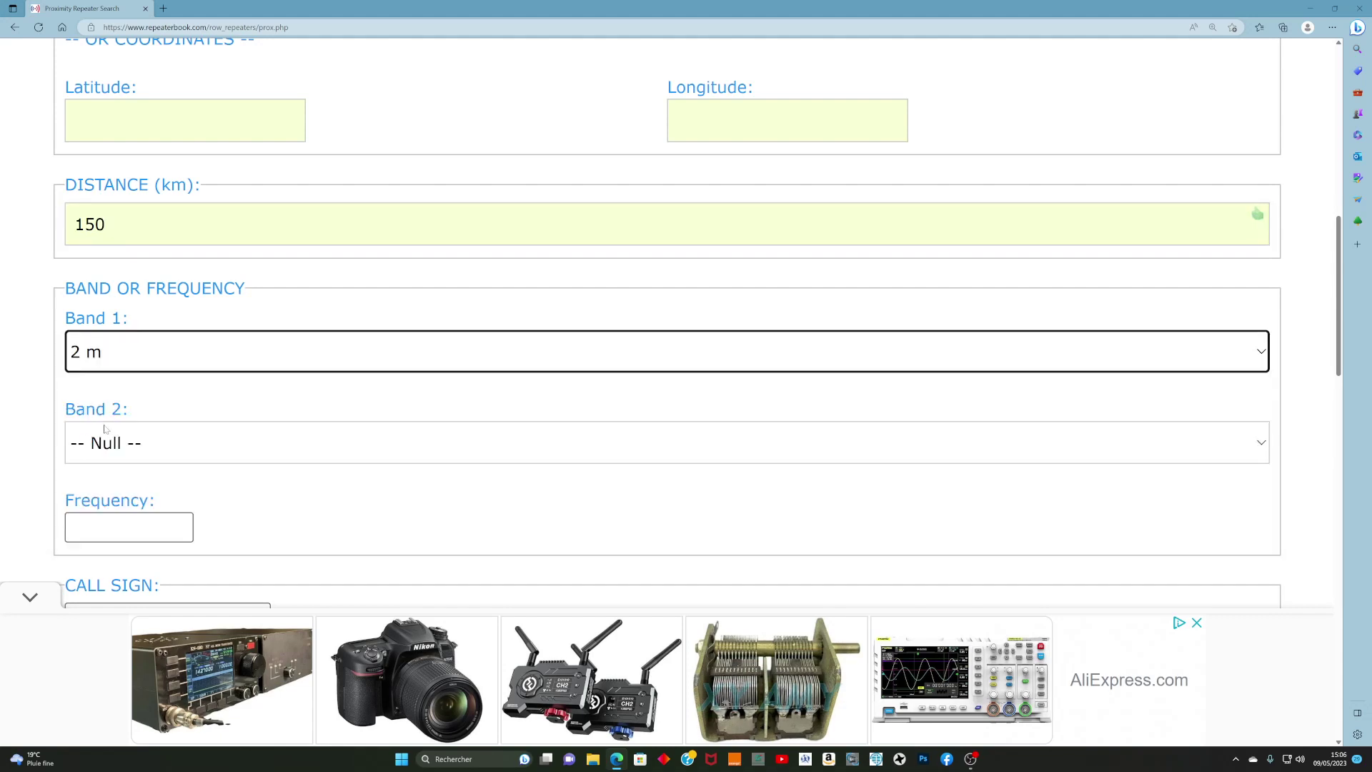
left_click(109, 438)
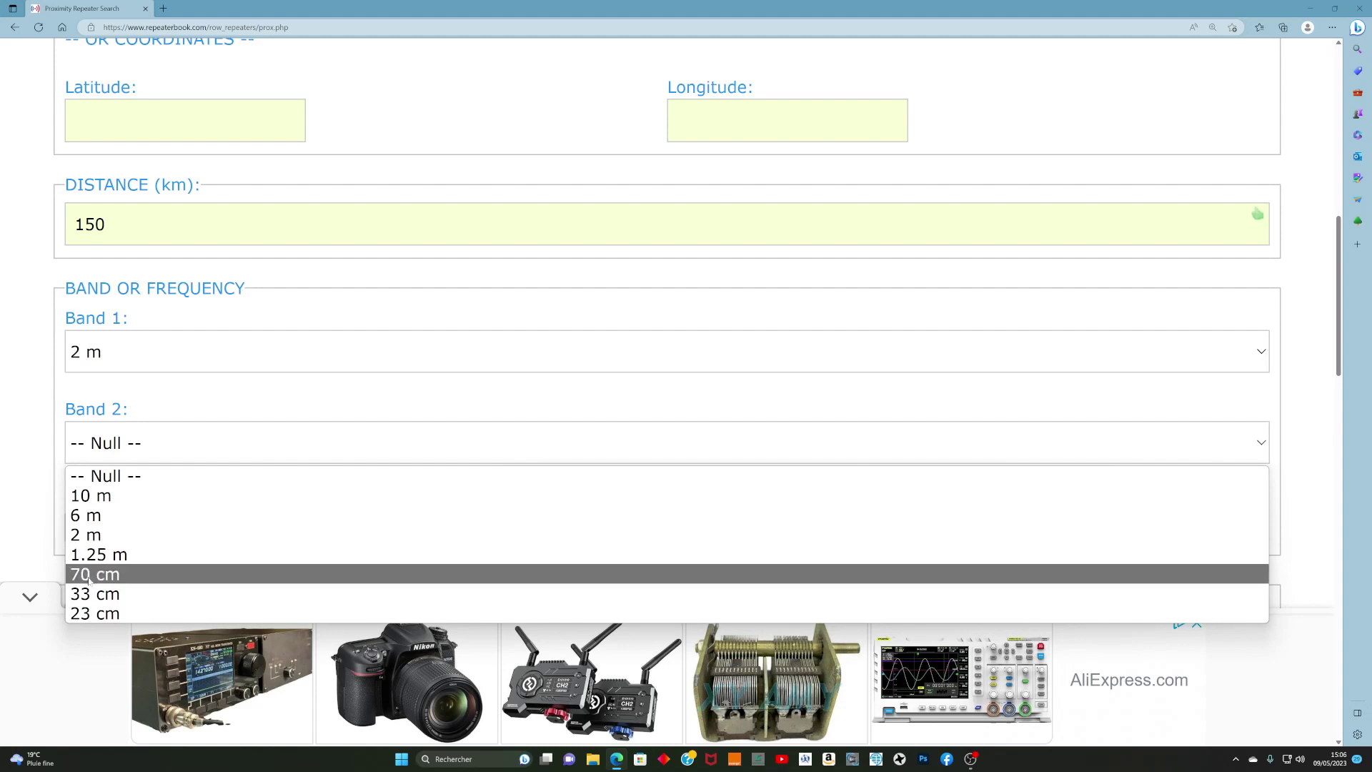
left_click(89, 578)
Step: Add the D-Star and DMR modes alongside FM in the search criteria
scroll(156, 436, "down", 5)
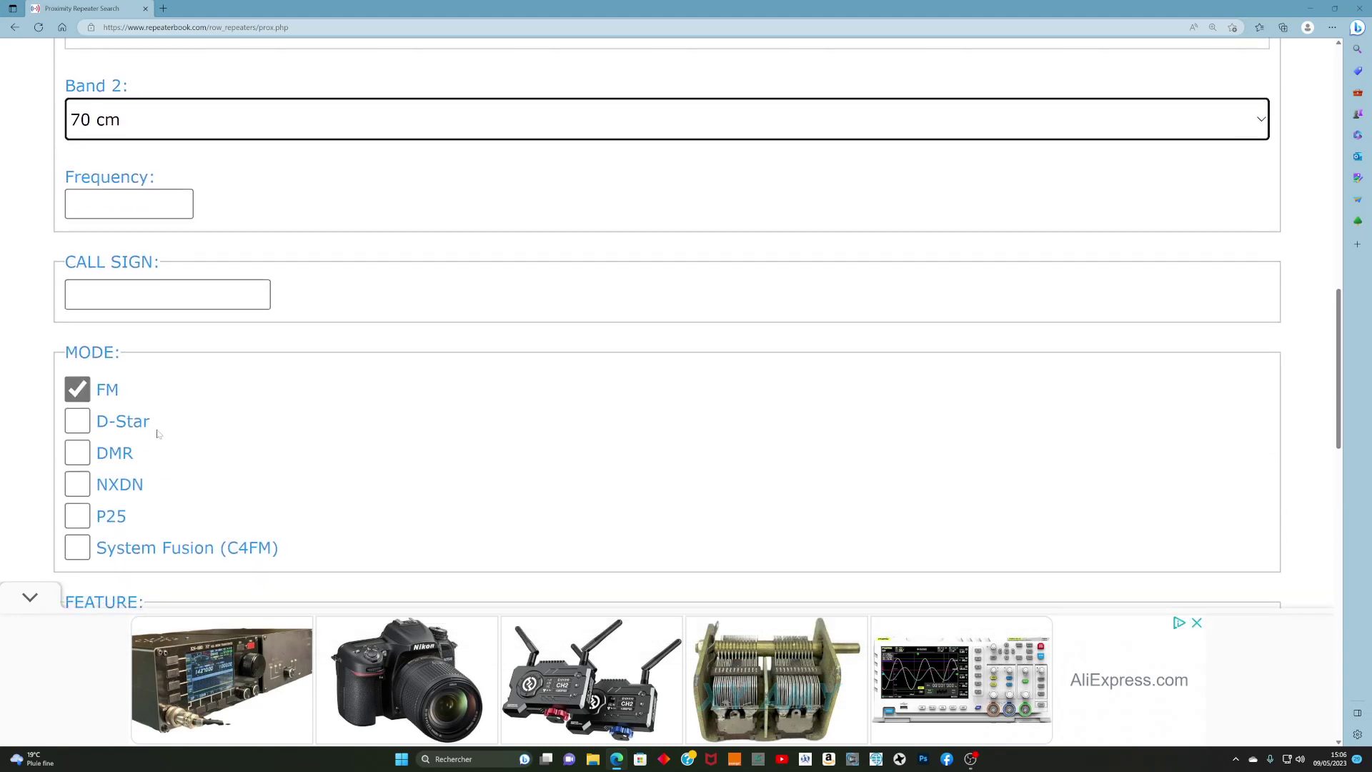
left_click(79, 321)
left_click(80, 351)
Step: Limit the operational status to Confirmed 'On-Air' only and run the proximity search
scroll(98, 353, "down", 4)
scroll(98, 353, "down", 1)
left_click(80, 428)
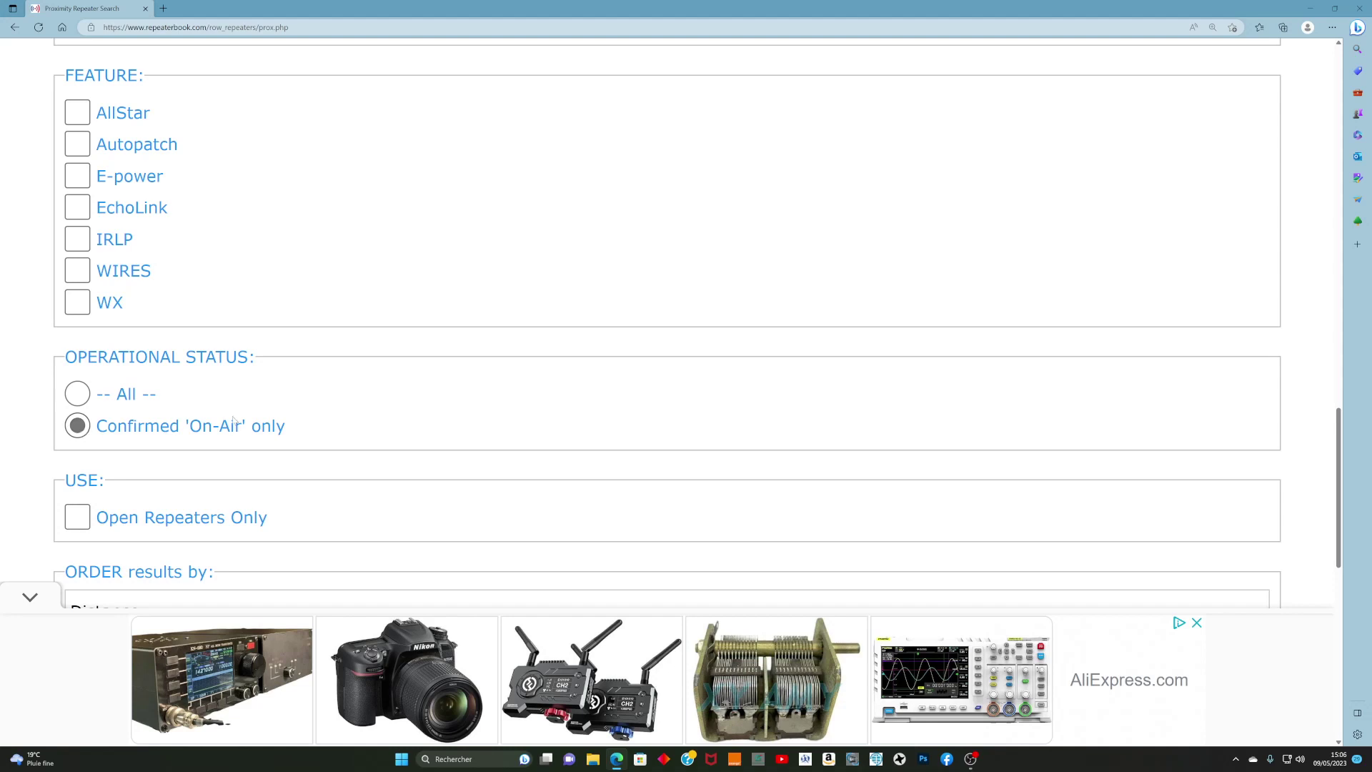
scroll(762, 486, "down", 2)
left_click(680, 477)
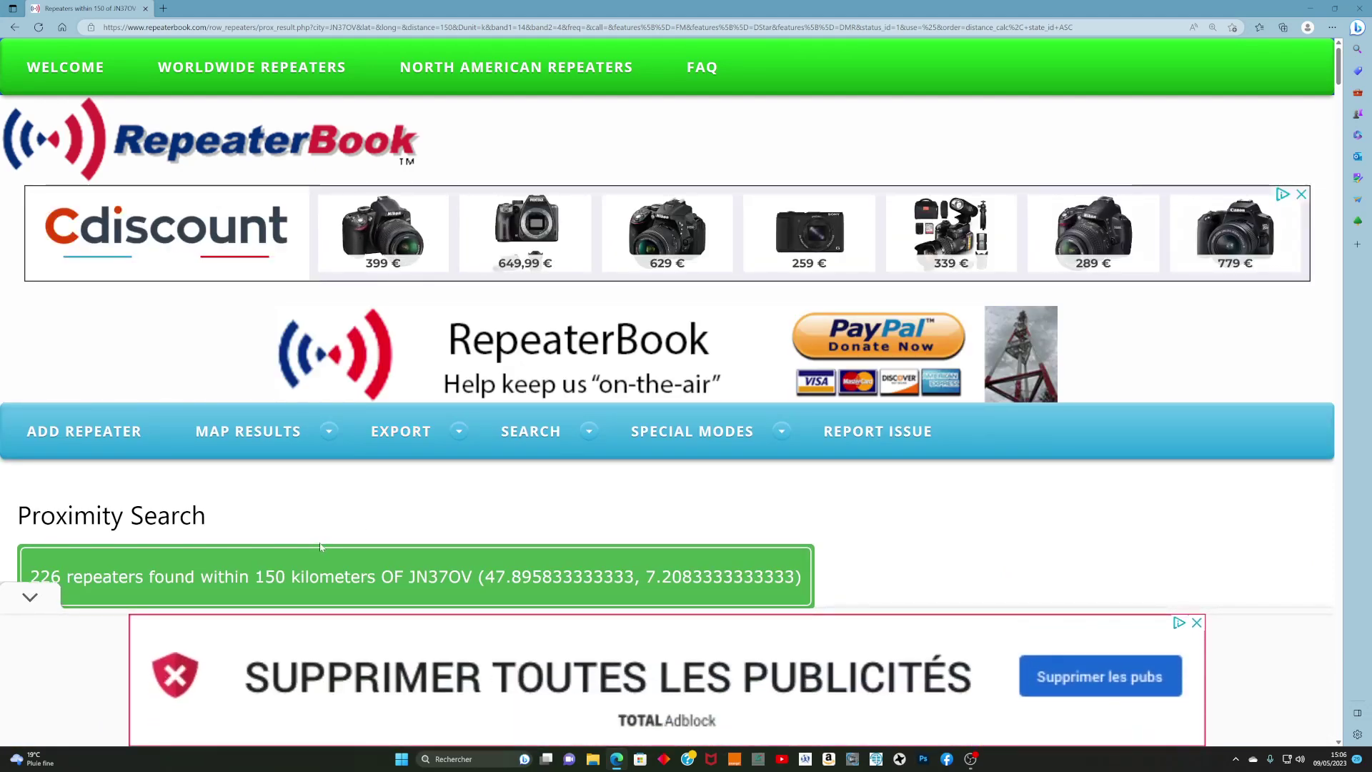
Step: Review the frequencies, tones, locations, modes and distances of the listed repeaters, and collapse the advertisement banner
scroll(320, 547, "down", 5)
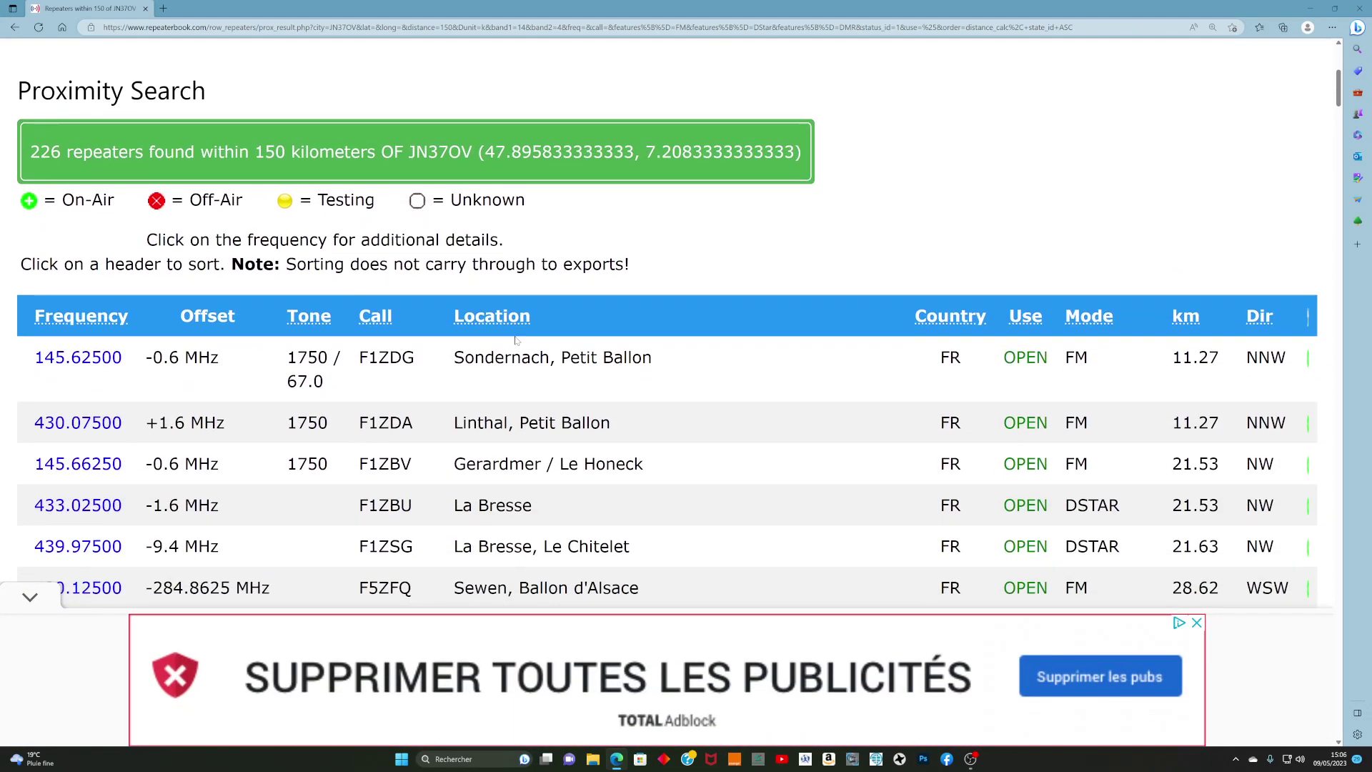
scroll(516, 341, "down", 1)
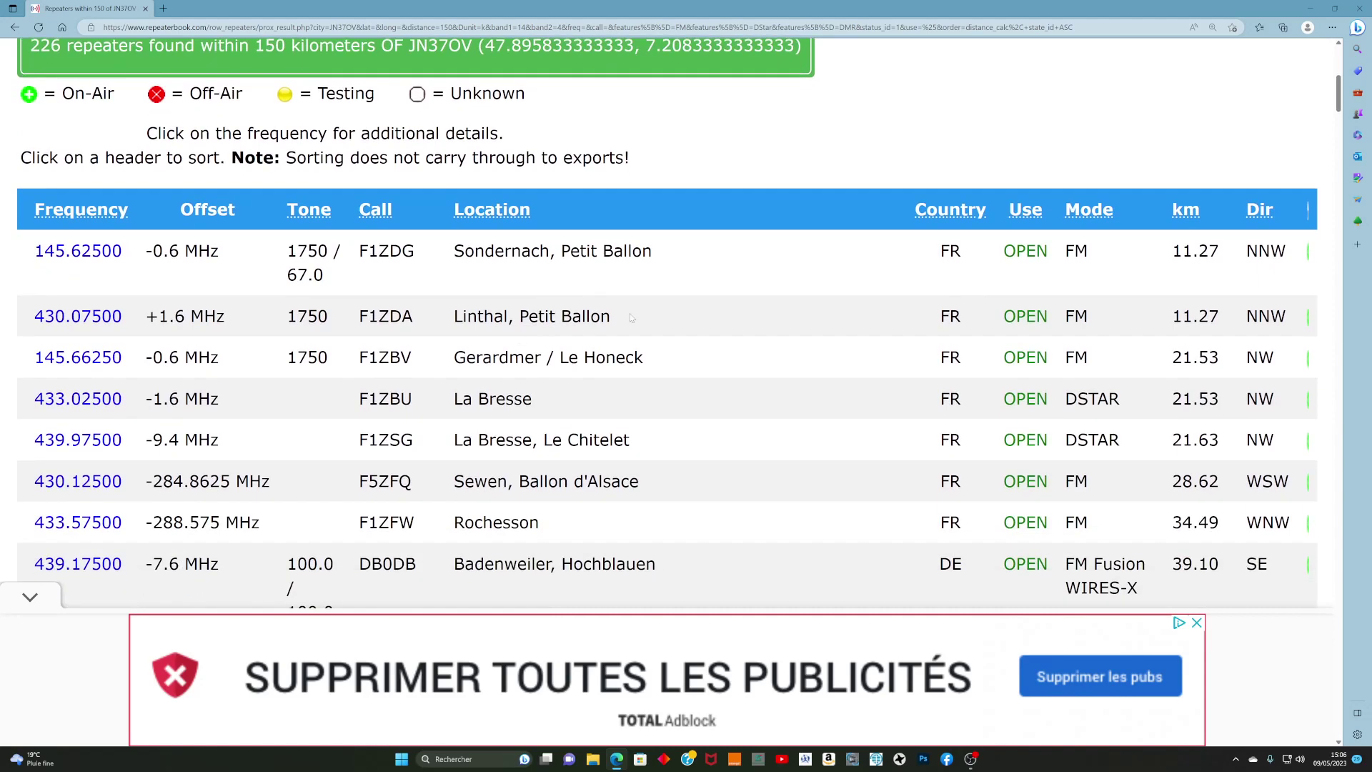
scroll(716, 315, "down", 6)
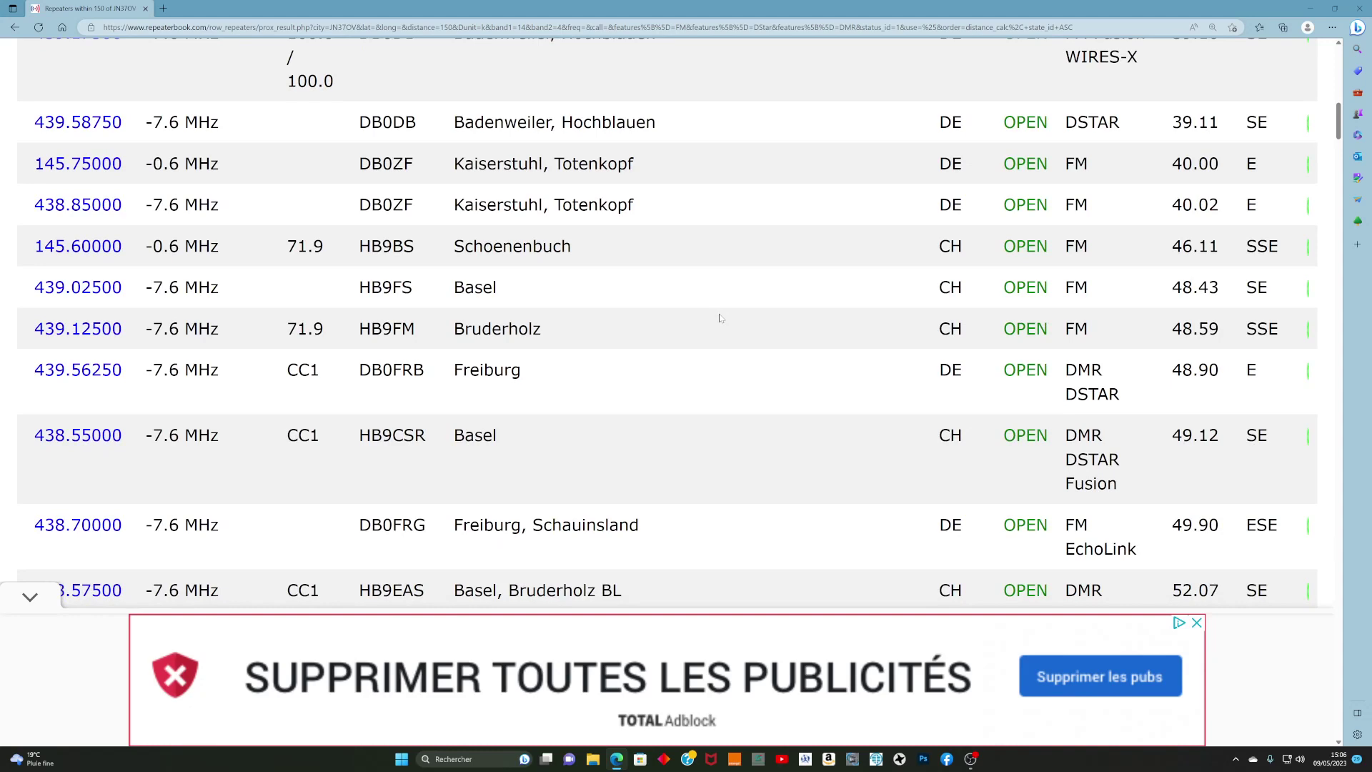
scroll(246, 600, "down", 2)
scroll(928, 499, "up", 6)
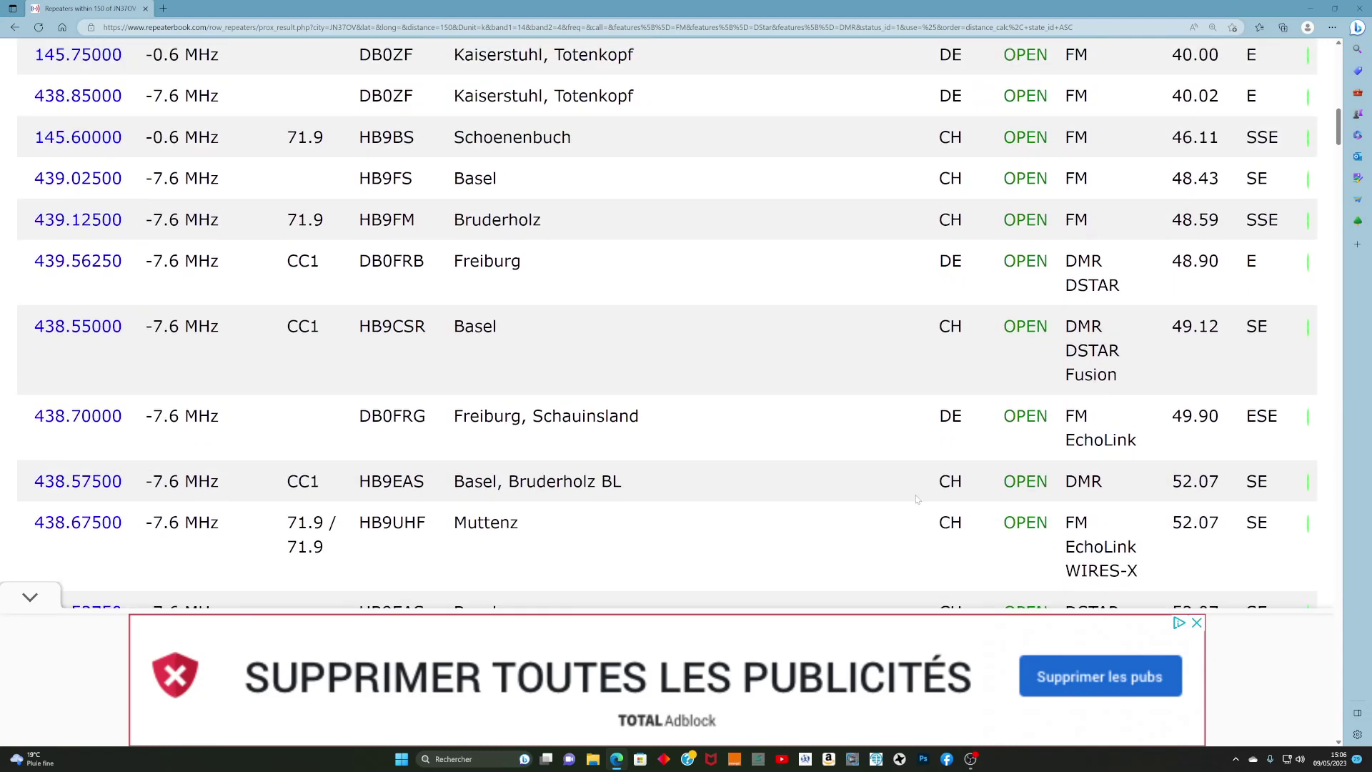
scroll(928, 498, "up", 6)
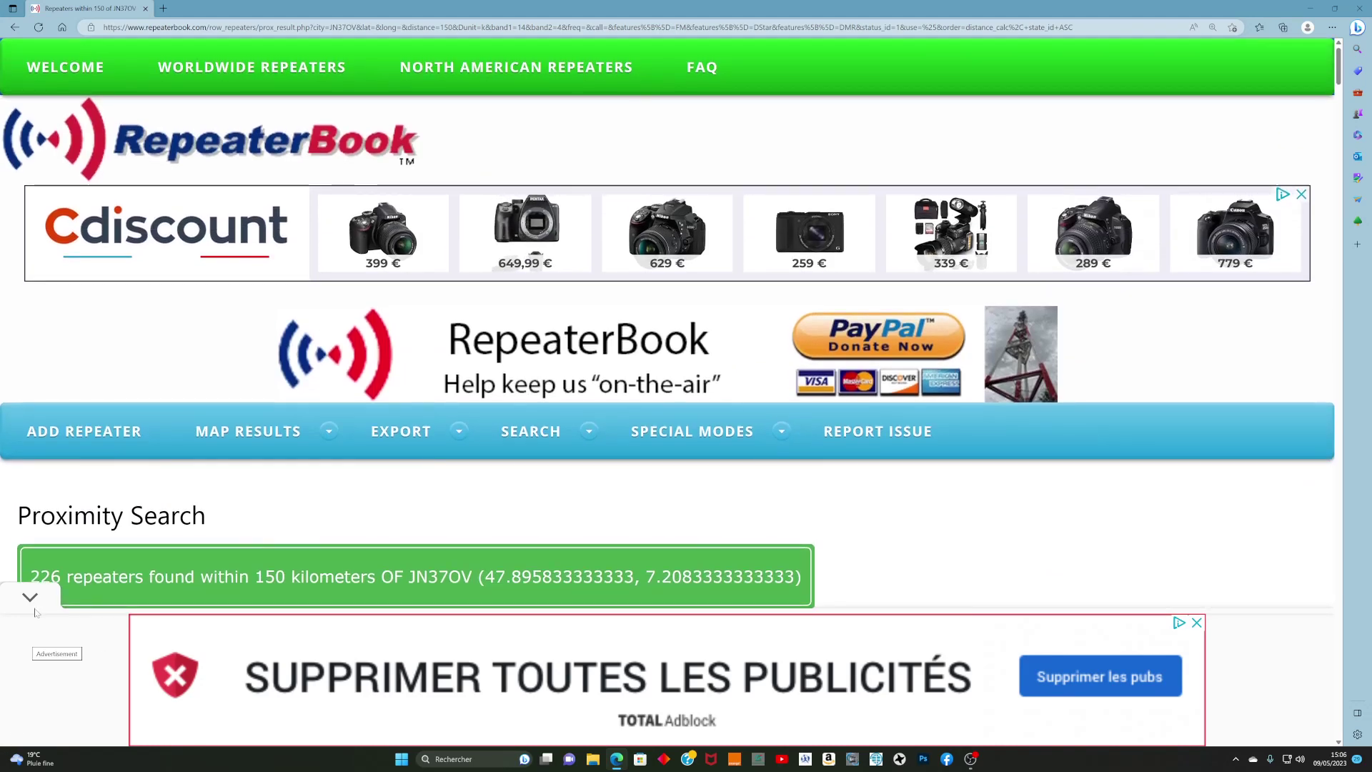
left_click(30, 599)
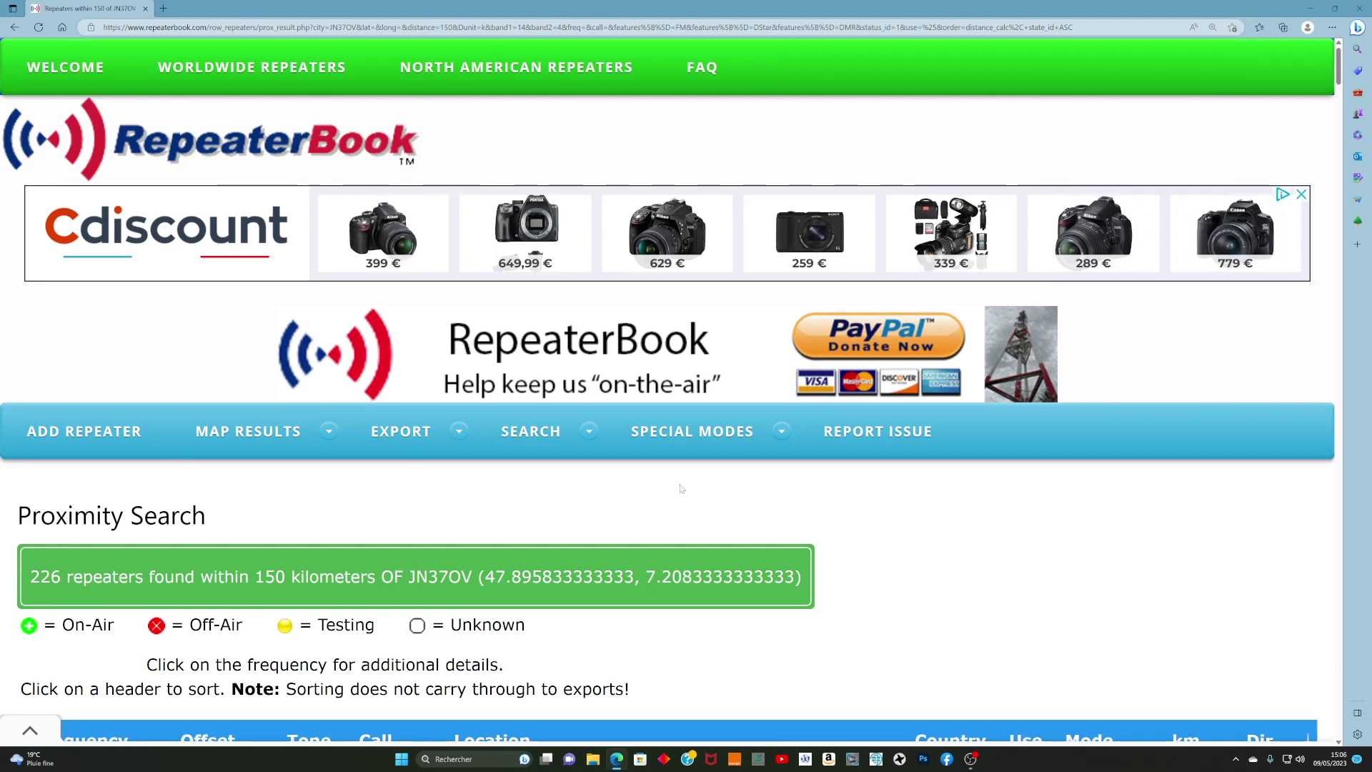
Step: Show the proximity results in Google Maps, examine the repeater locations, and return to the results list
scroll(672, 465, "down", 2)
scroll(440, 137, "up", 1)
mouse_move(261, 335)
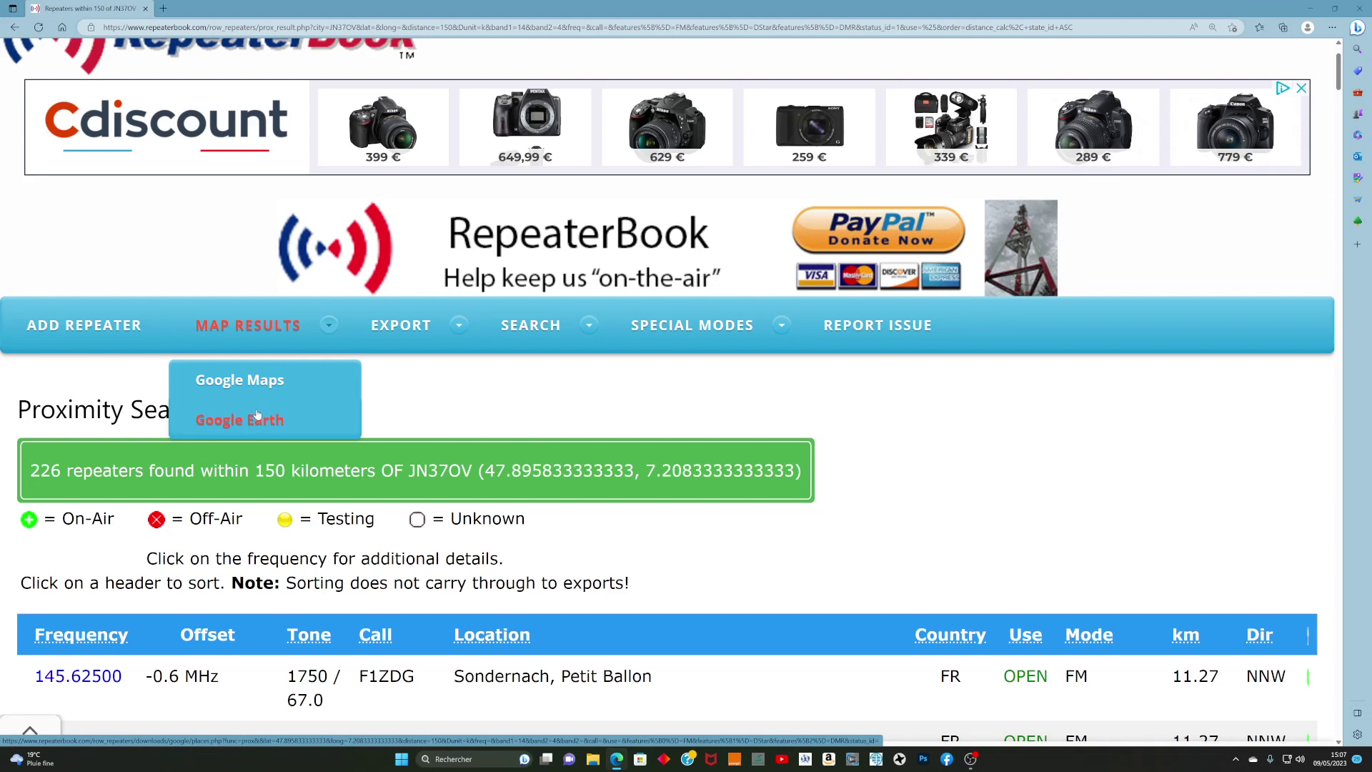
left_click(240, 384)
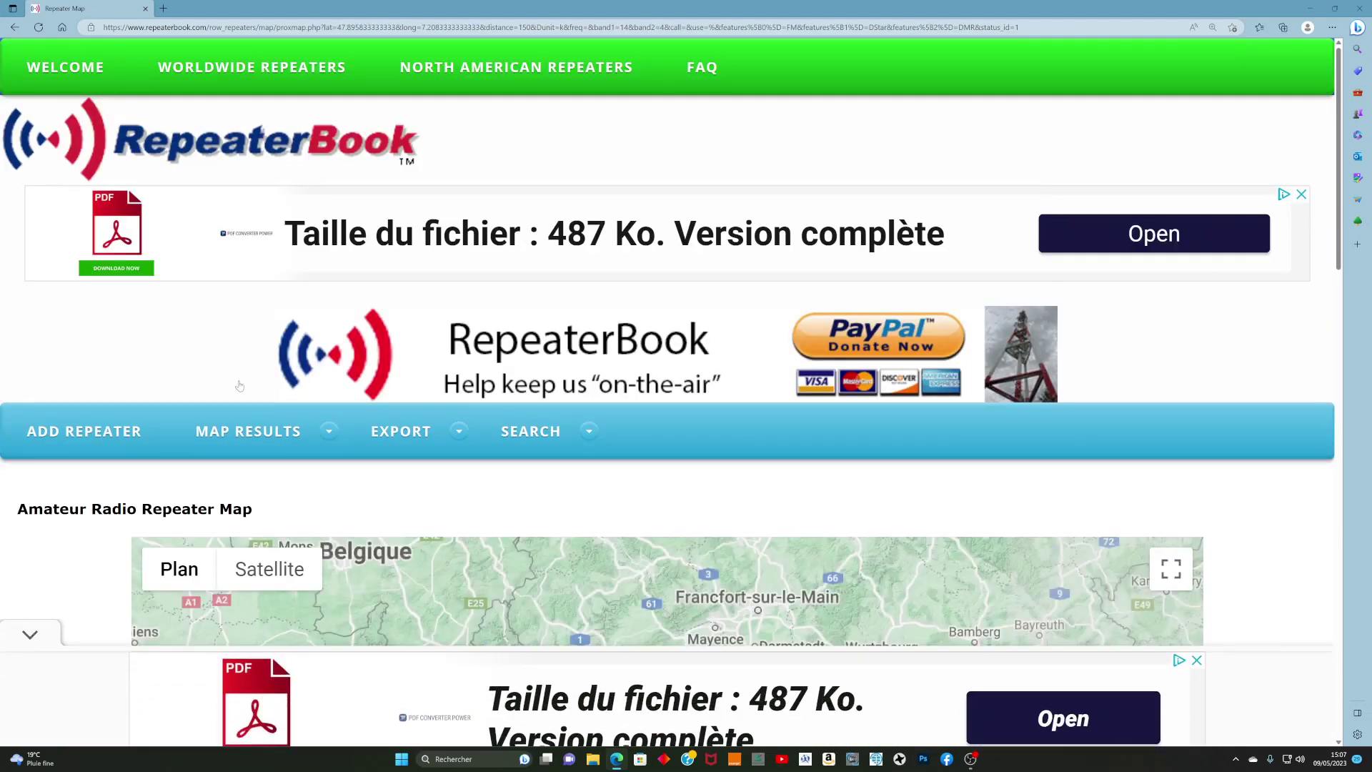
scroll(240, 386, "down", 5)
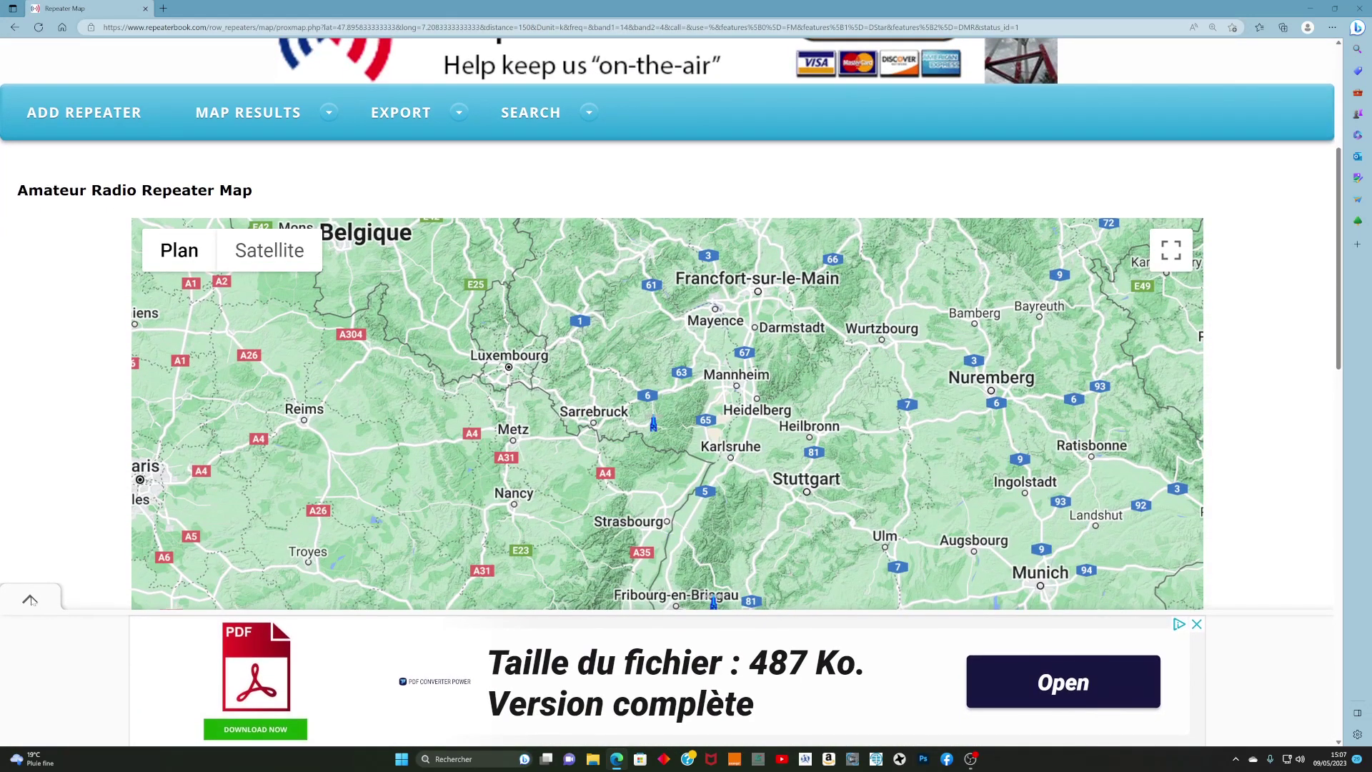
scroll(718, 413, "down", 3)
scroll(718, 413, "down", 3)
scroll(718, 414, "up", 4)
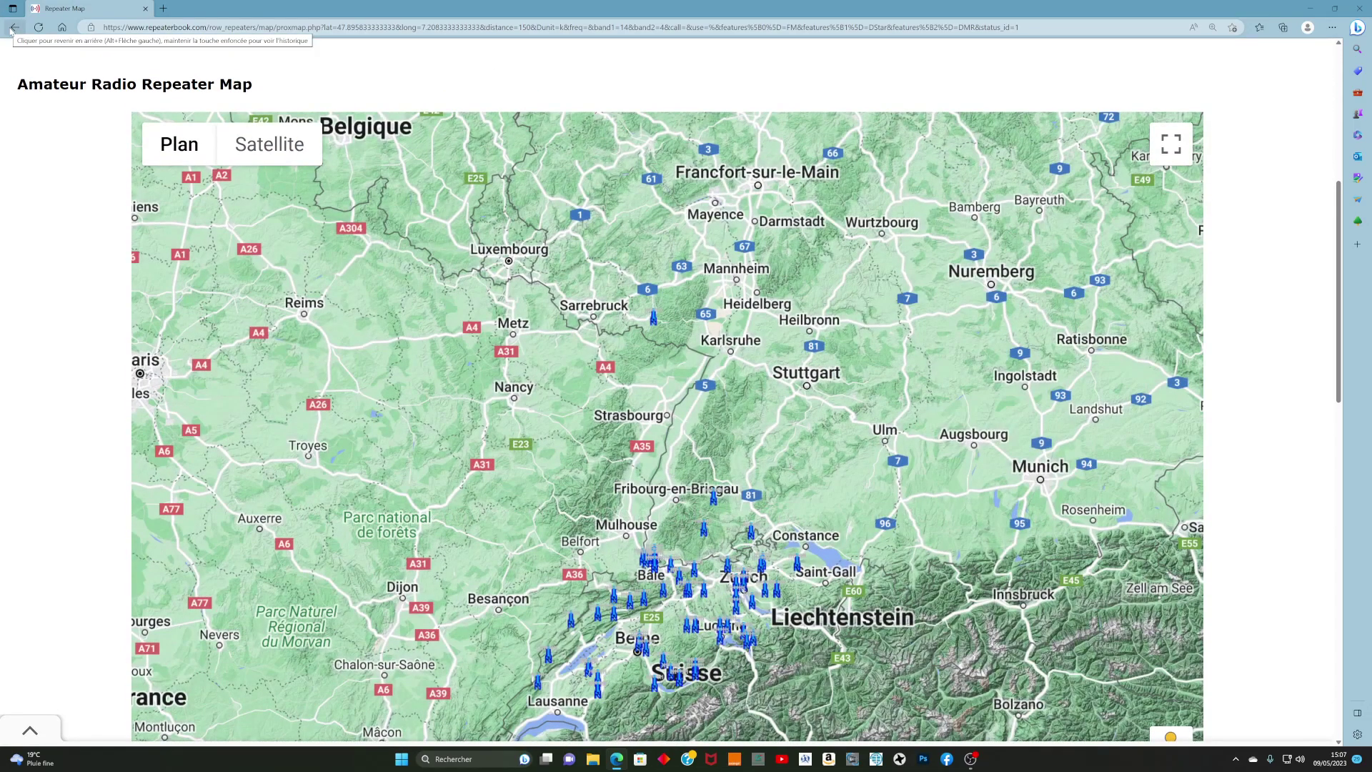
left_click(14, 28)
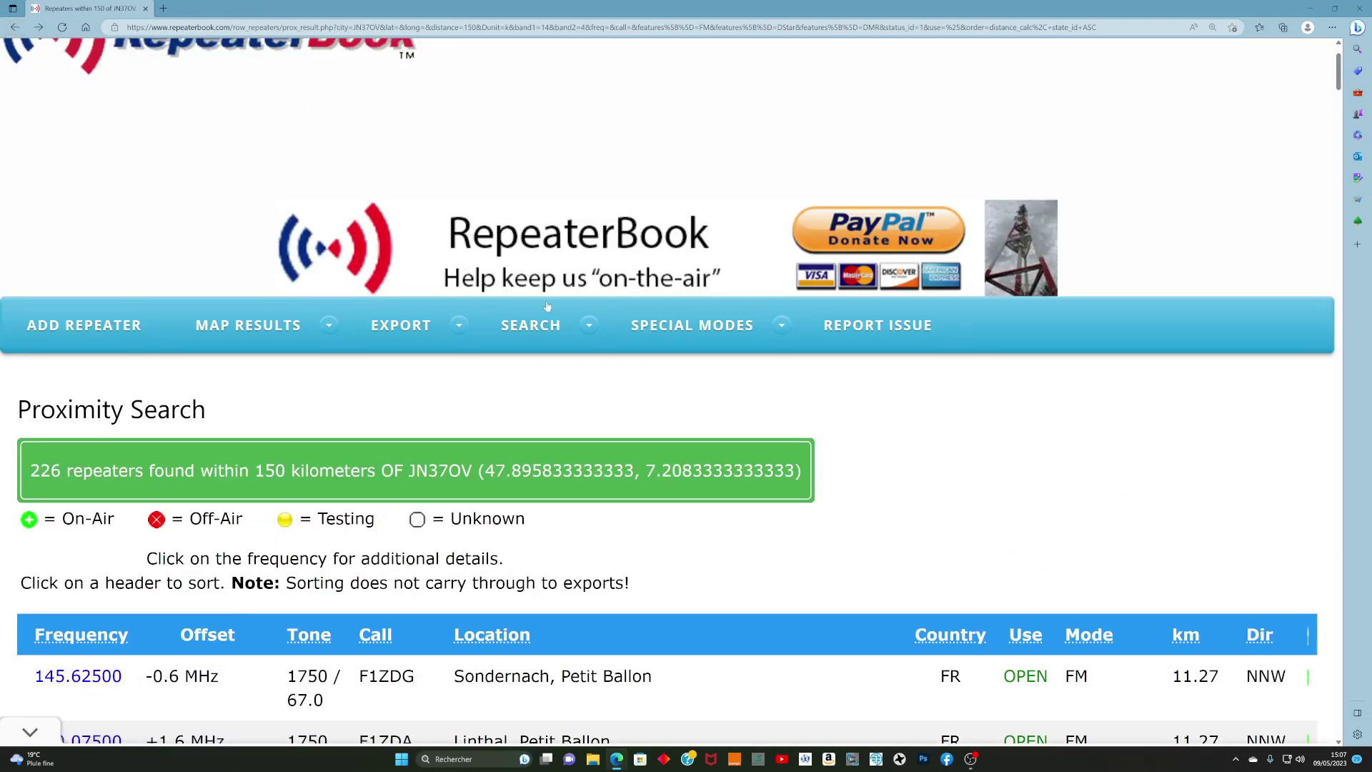
Step: Open the Anytone AT-D878 Channel File export for the repeater results
mouse_move(505, 348)
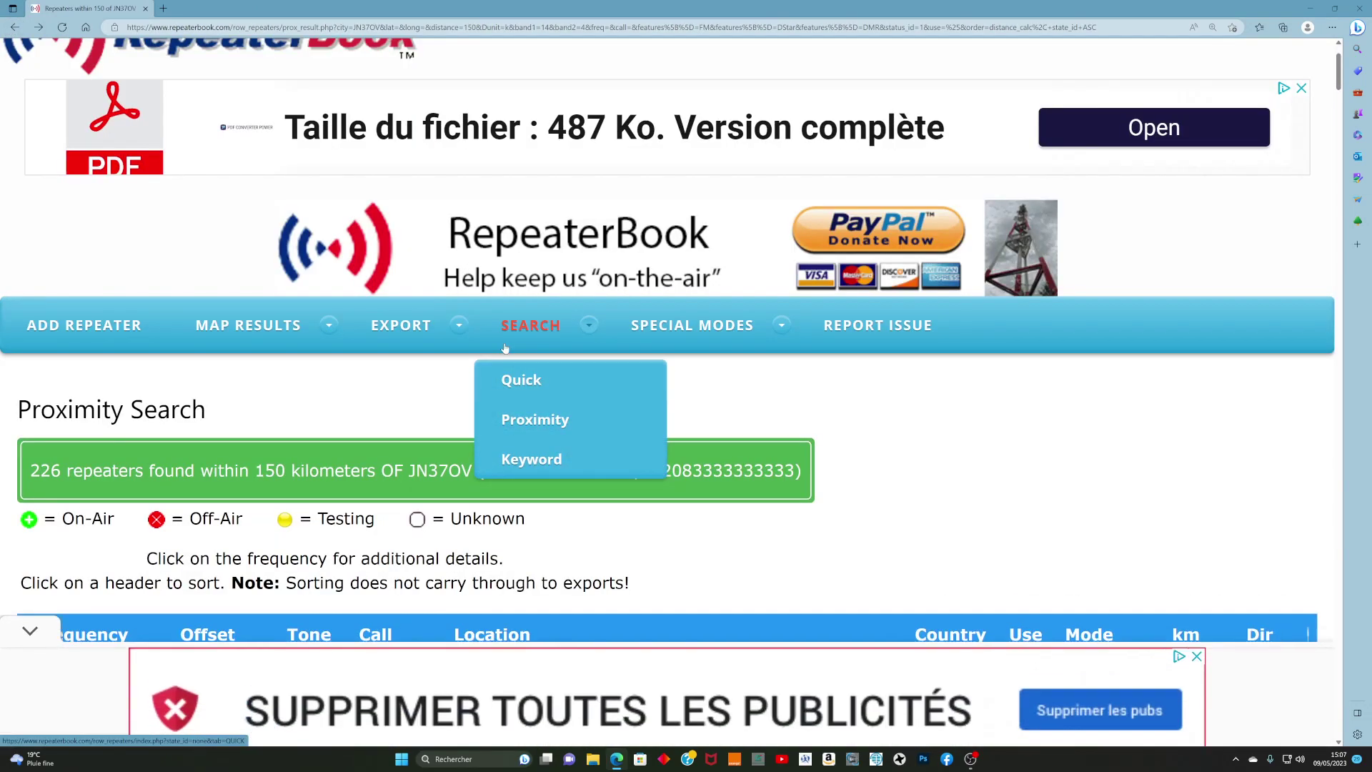
mouse_move(455, 352)
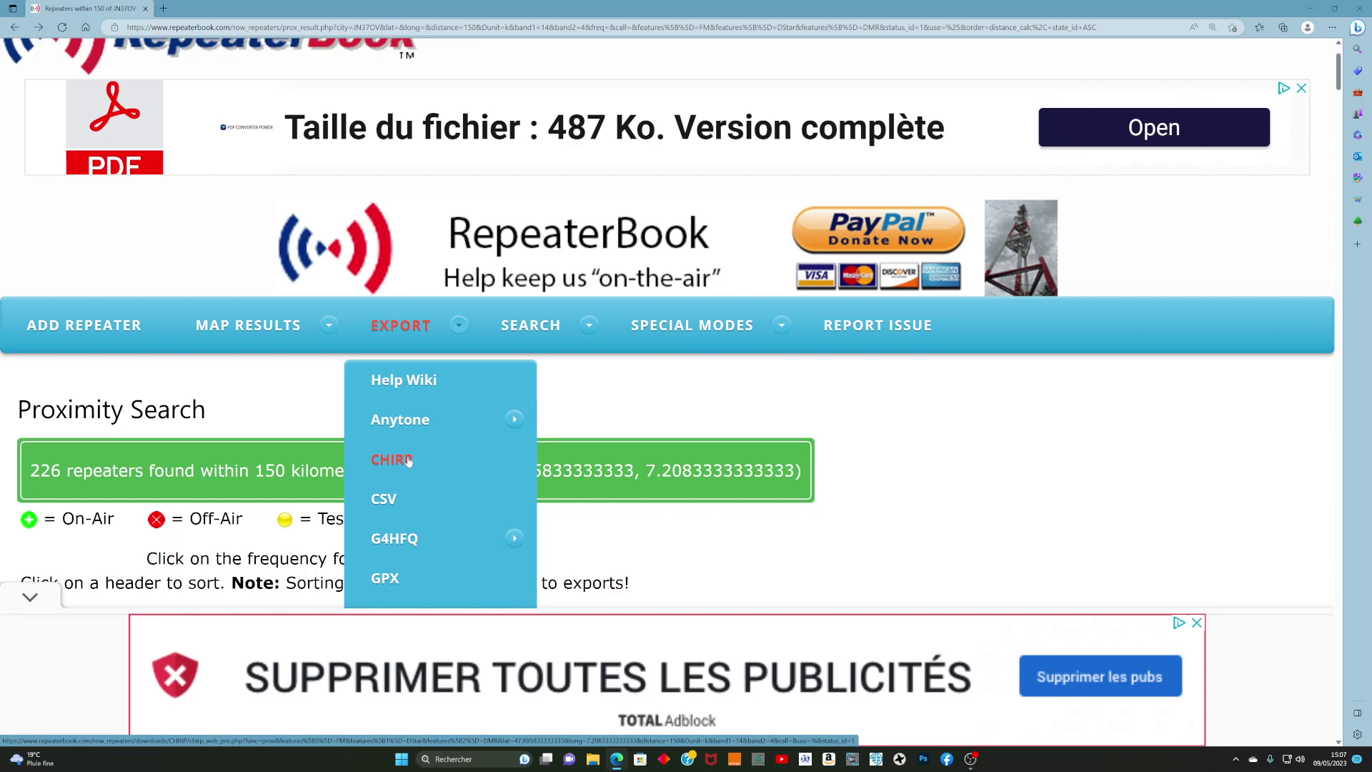
mouse_move(433, 427)
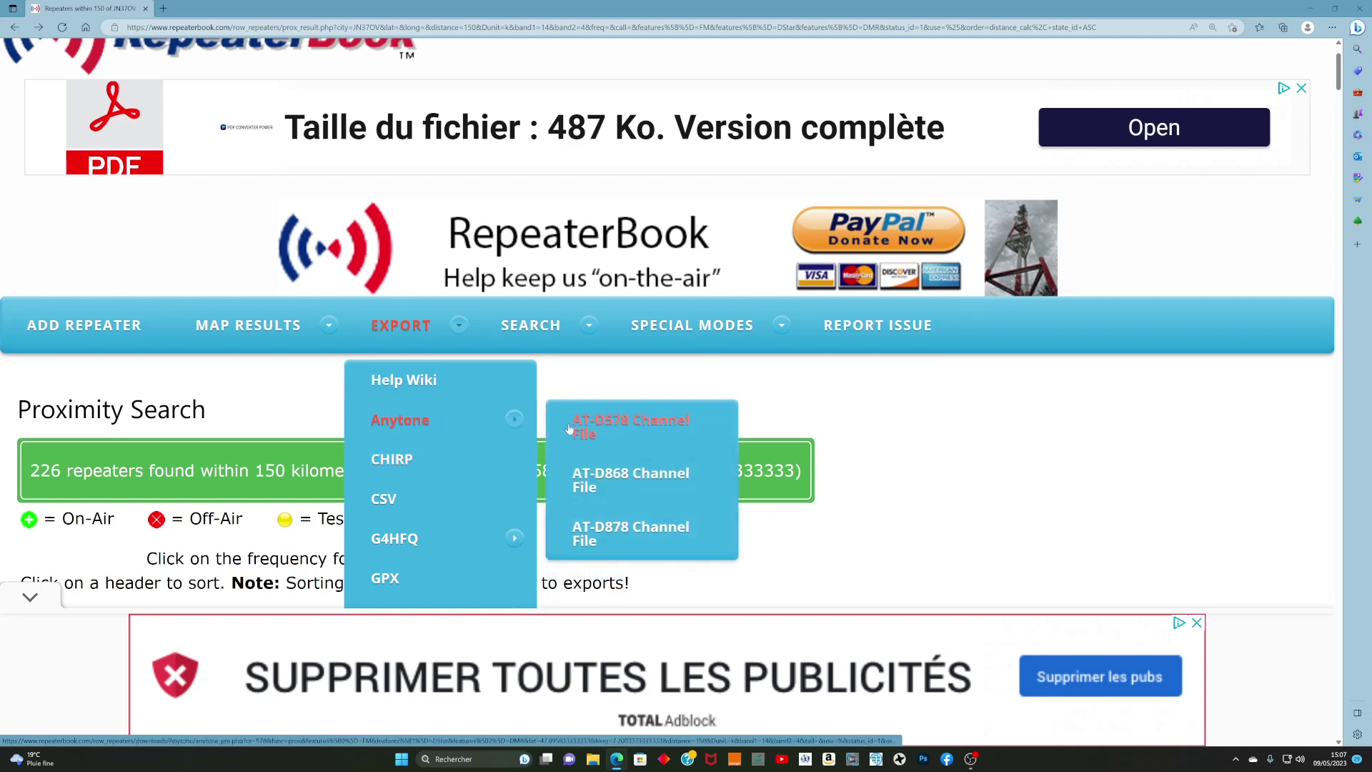
left_click(629, 535)
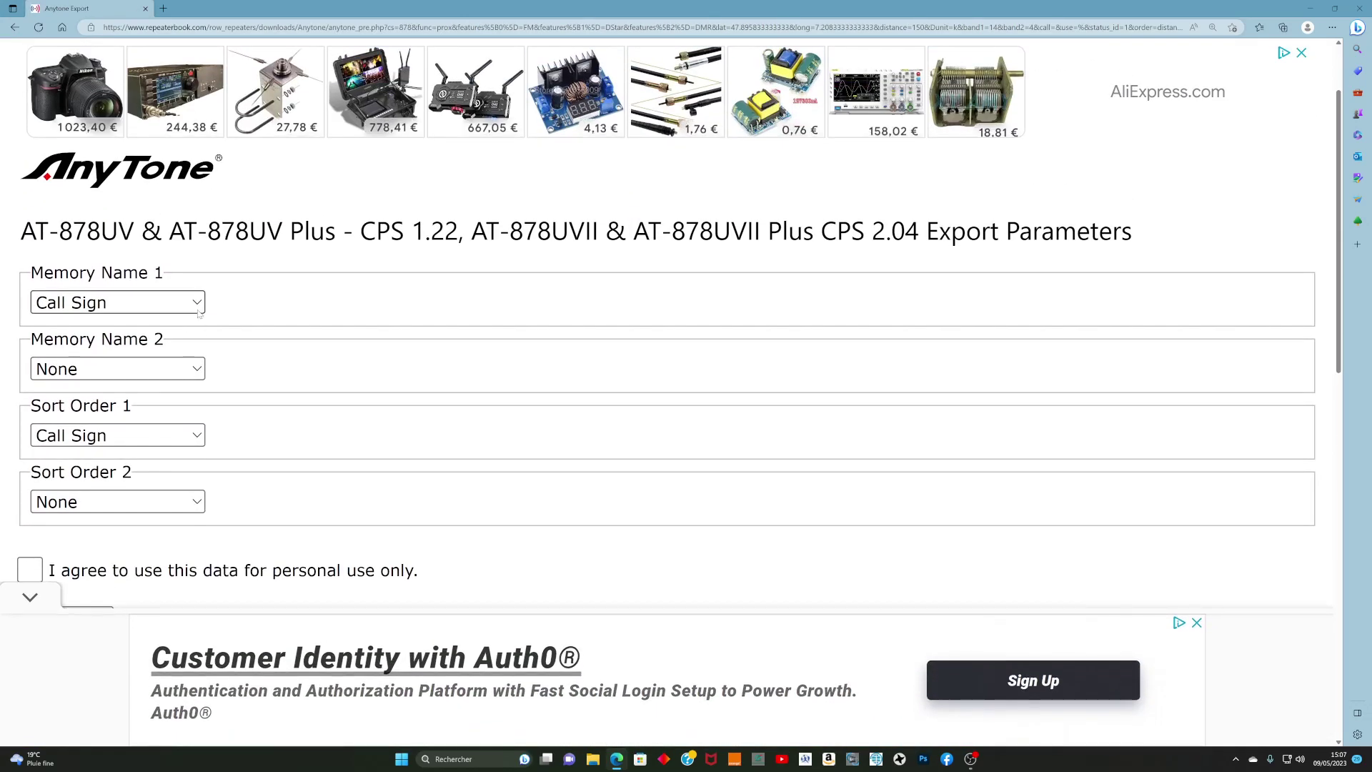
Step: Set the export's first memory name to Call Sign and its second memory name to Location City
left_click(198, 311)
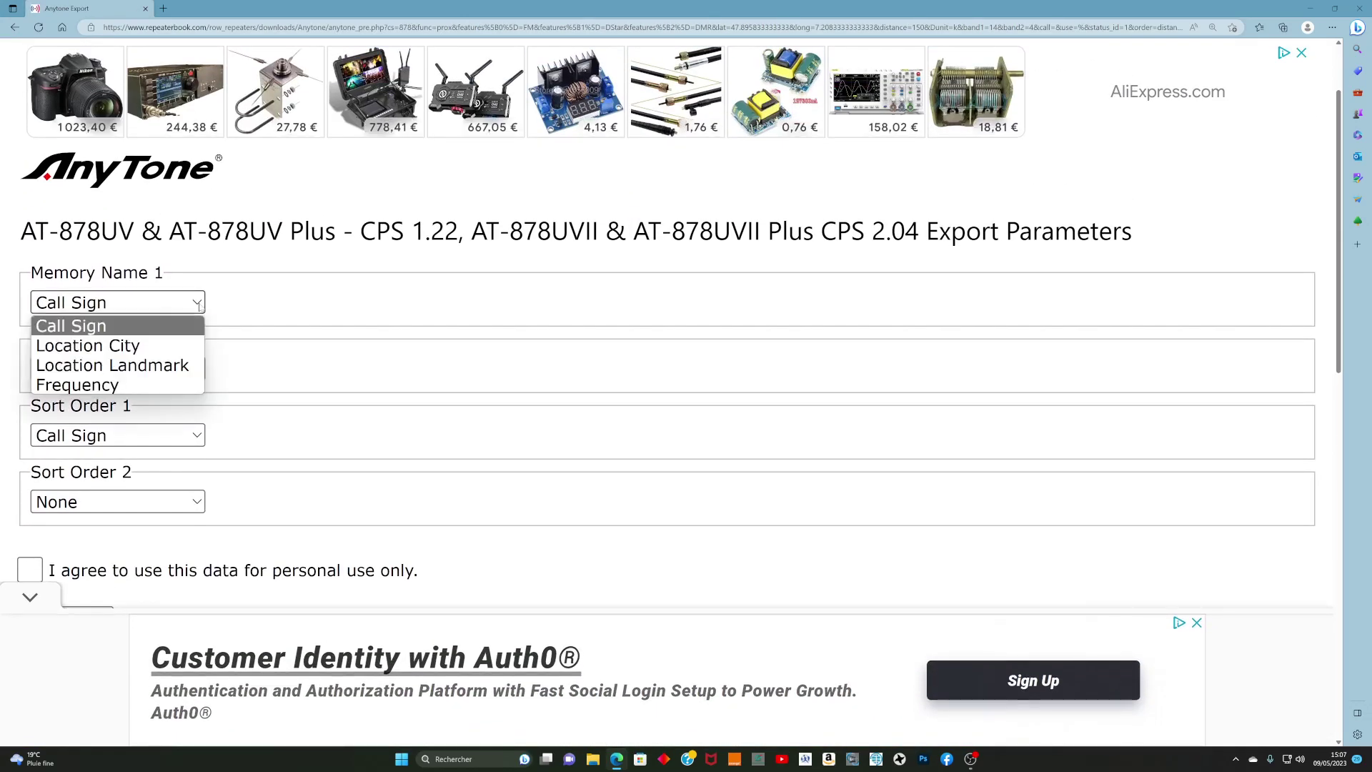
left_click(91, 327)
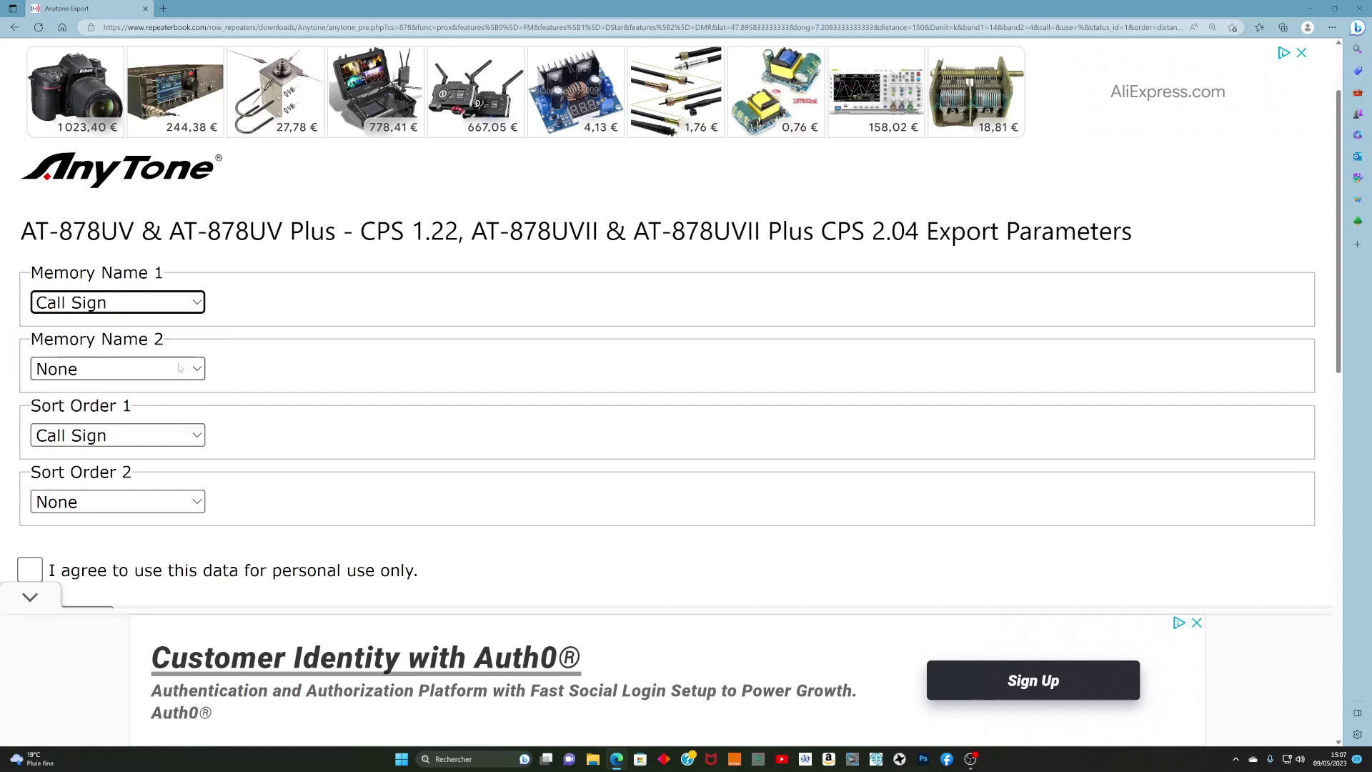
left_click(100, 369)
left_click(100, 413)
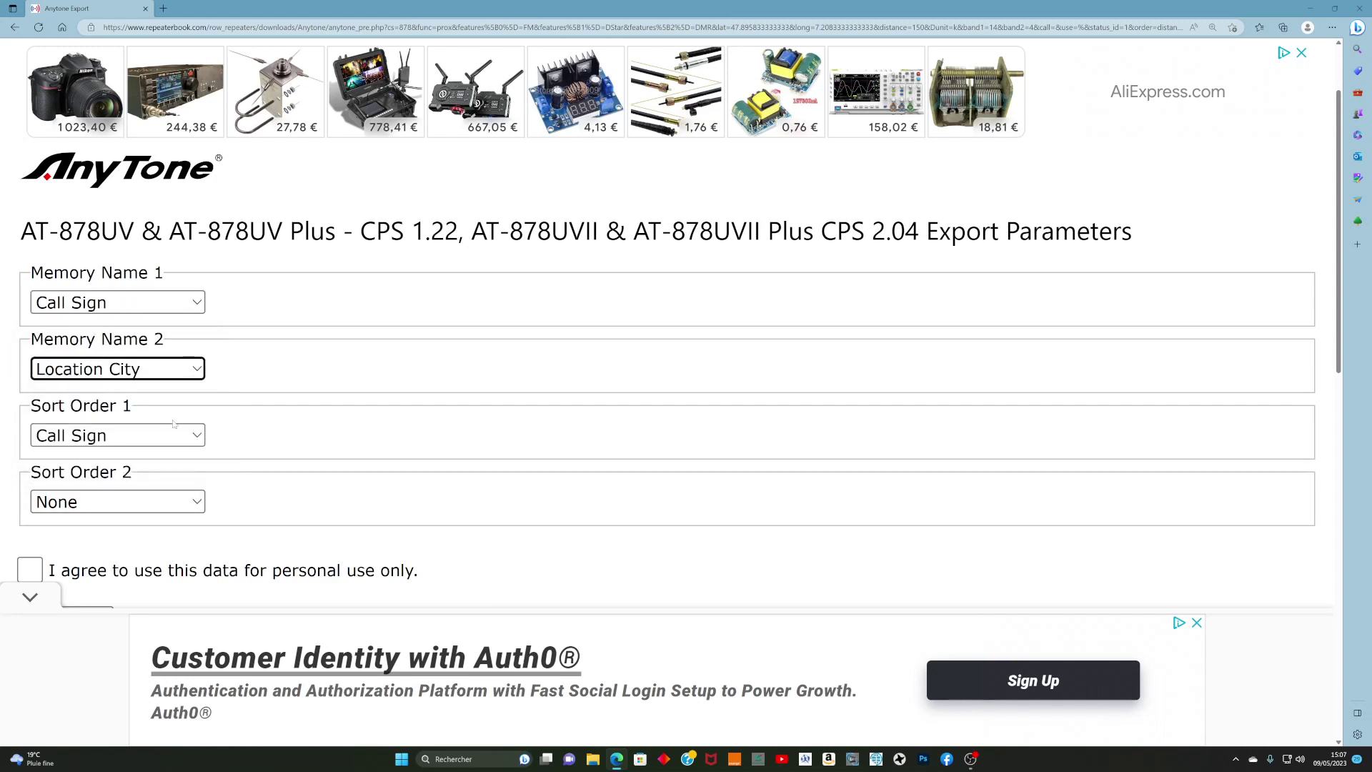
Step: Sort the exported channels by Frequency first and by Distance second
left_click(195, 436)
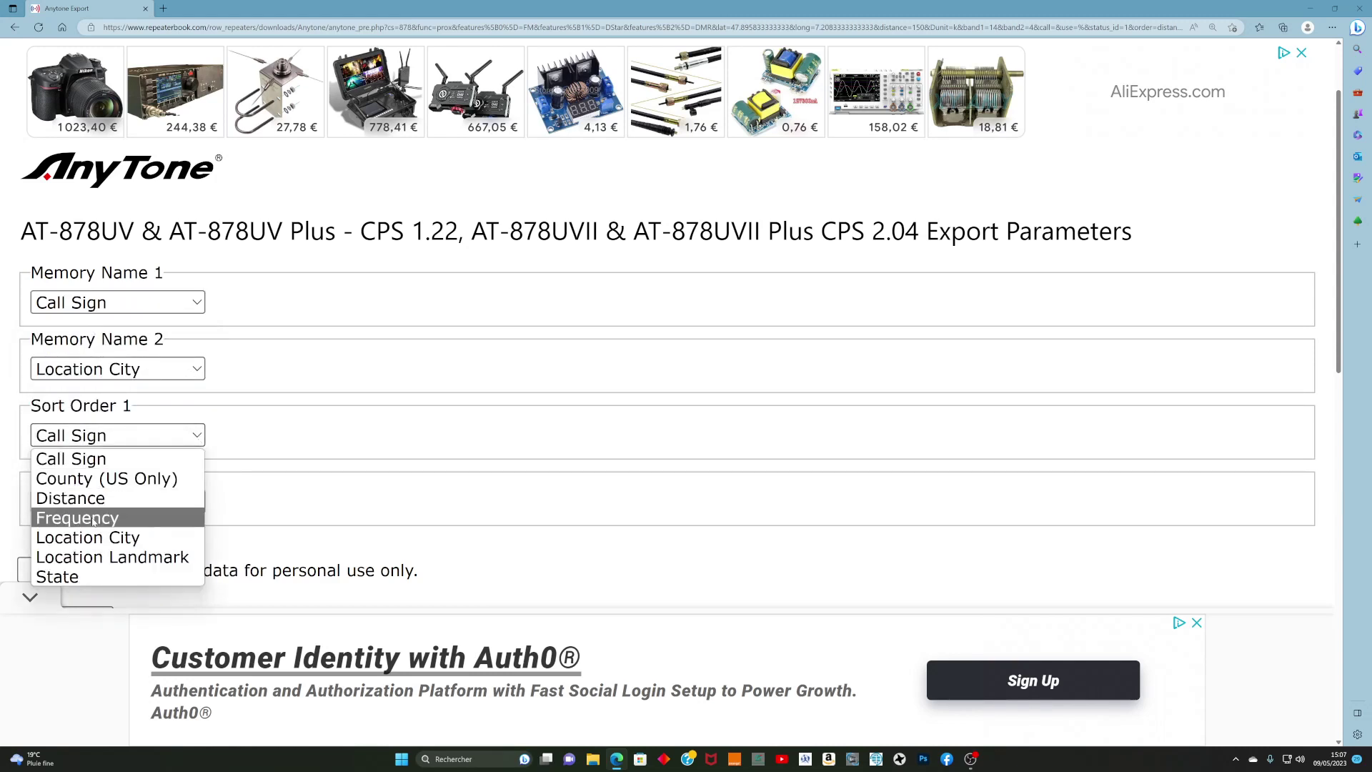
left_click(100, 517)
left_click(196, 502)
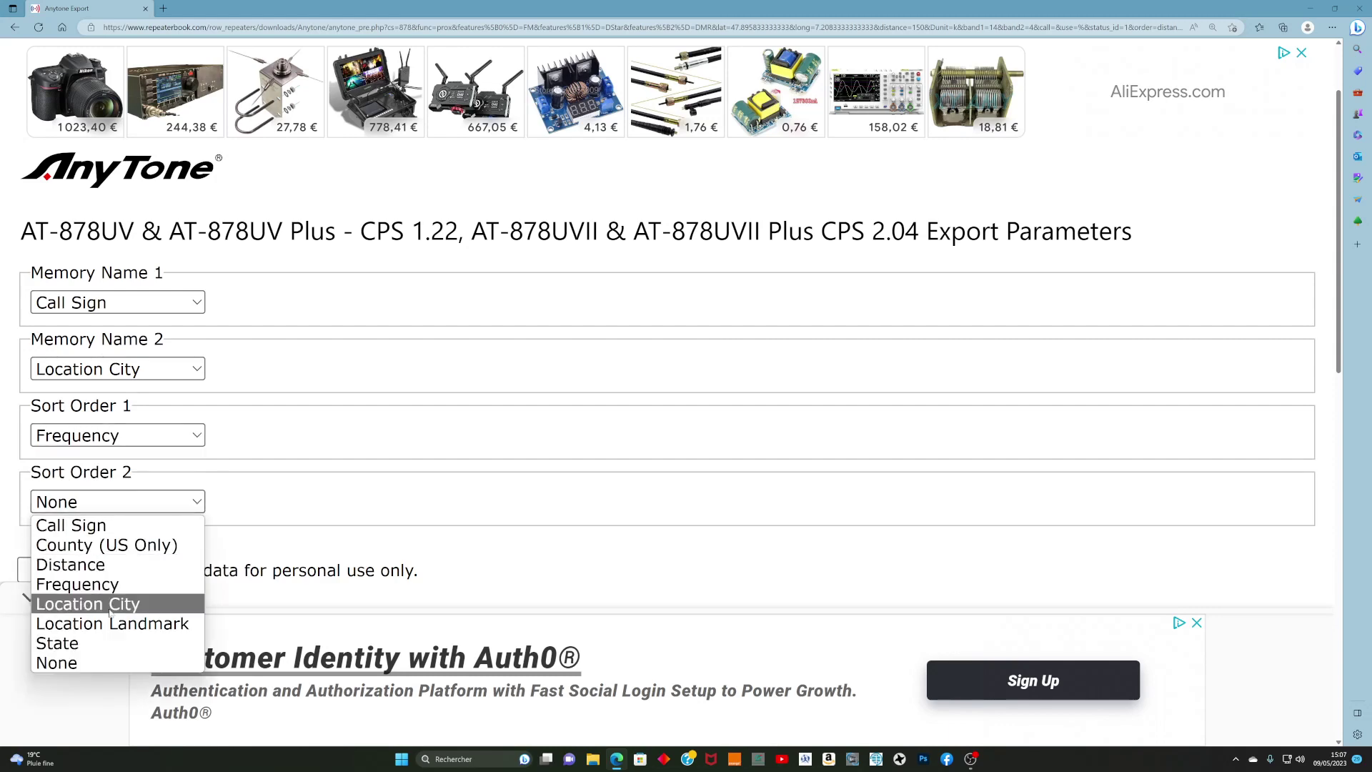
left_click(70, 565)
Step: Agree to use the data for personal use only and download the AnyTone channel file
scroll(330, 485, "down", 1)
scroll(331, 485, "down", 8)
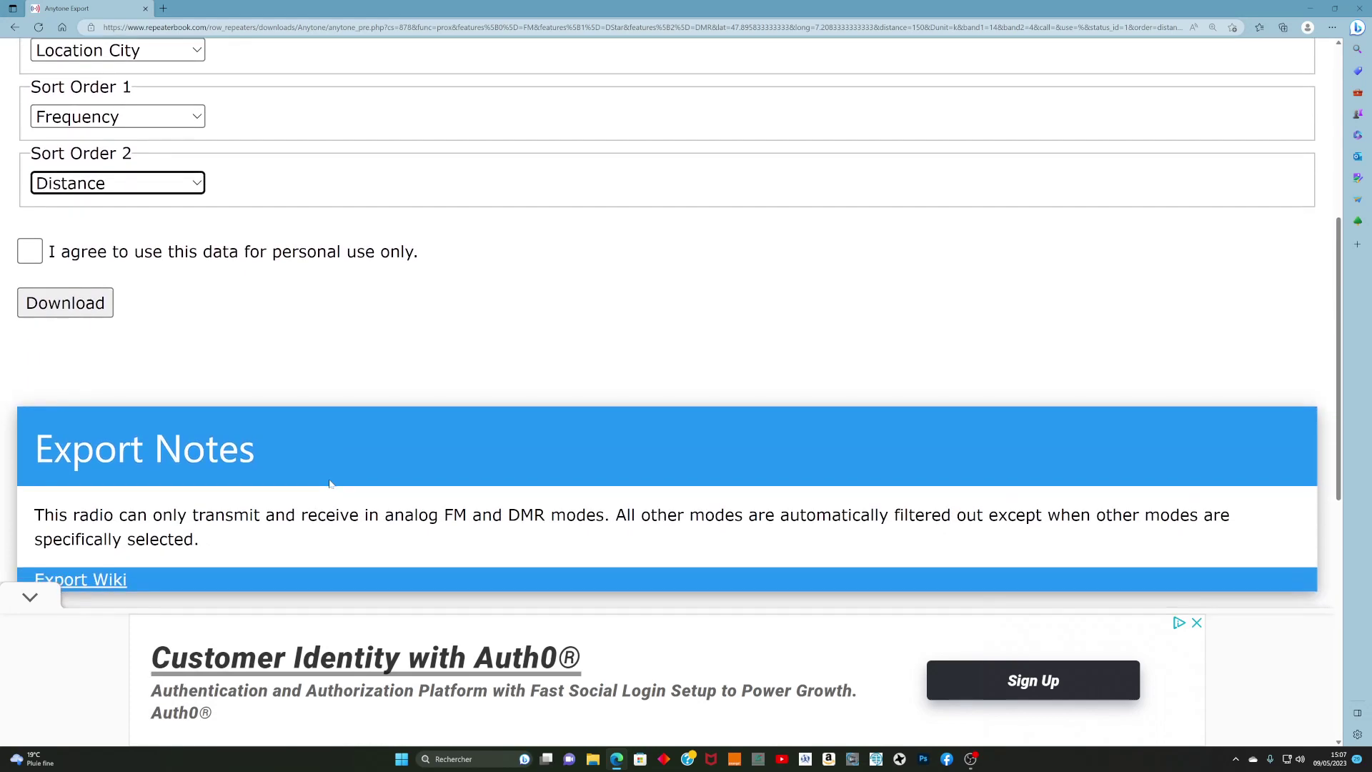
scroll(481, 460, "up", 5)
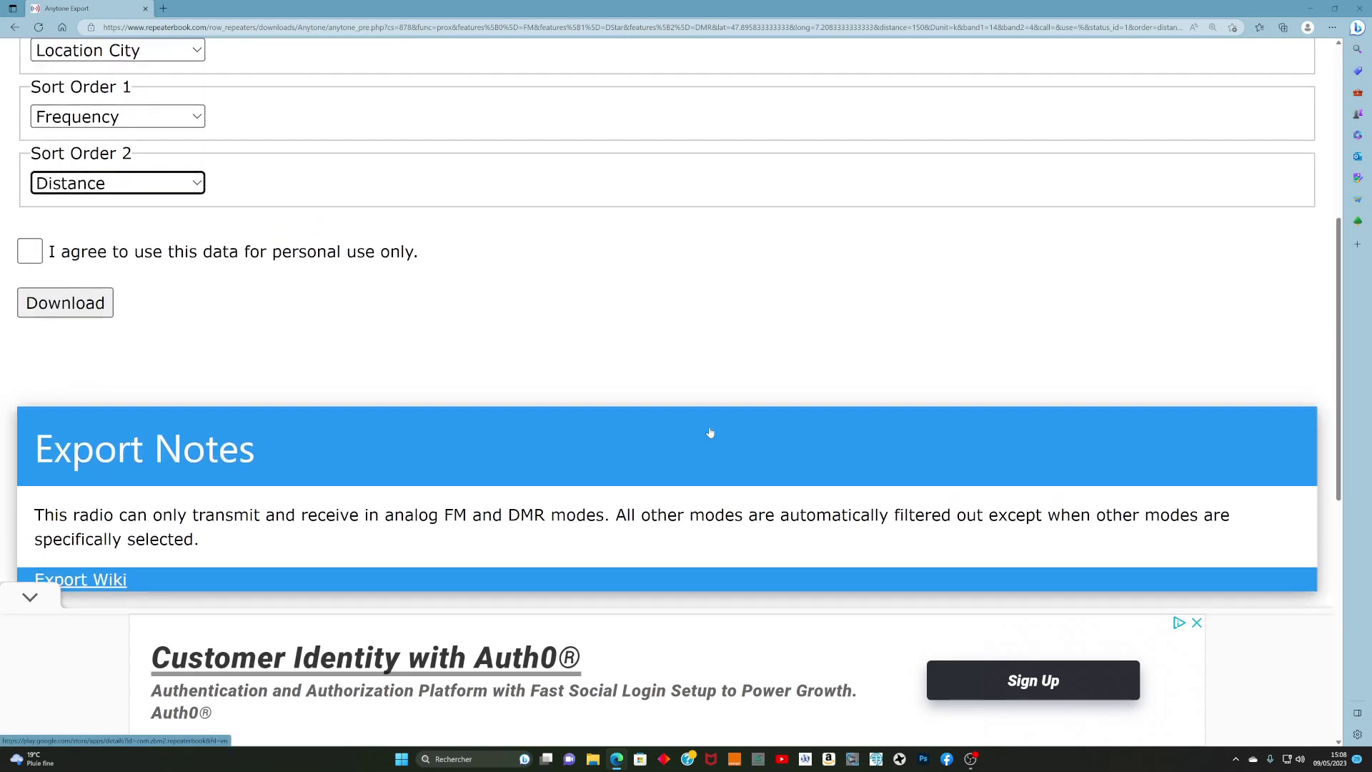
left_click(29, 251)
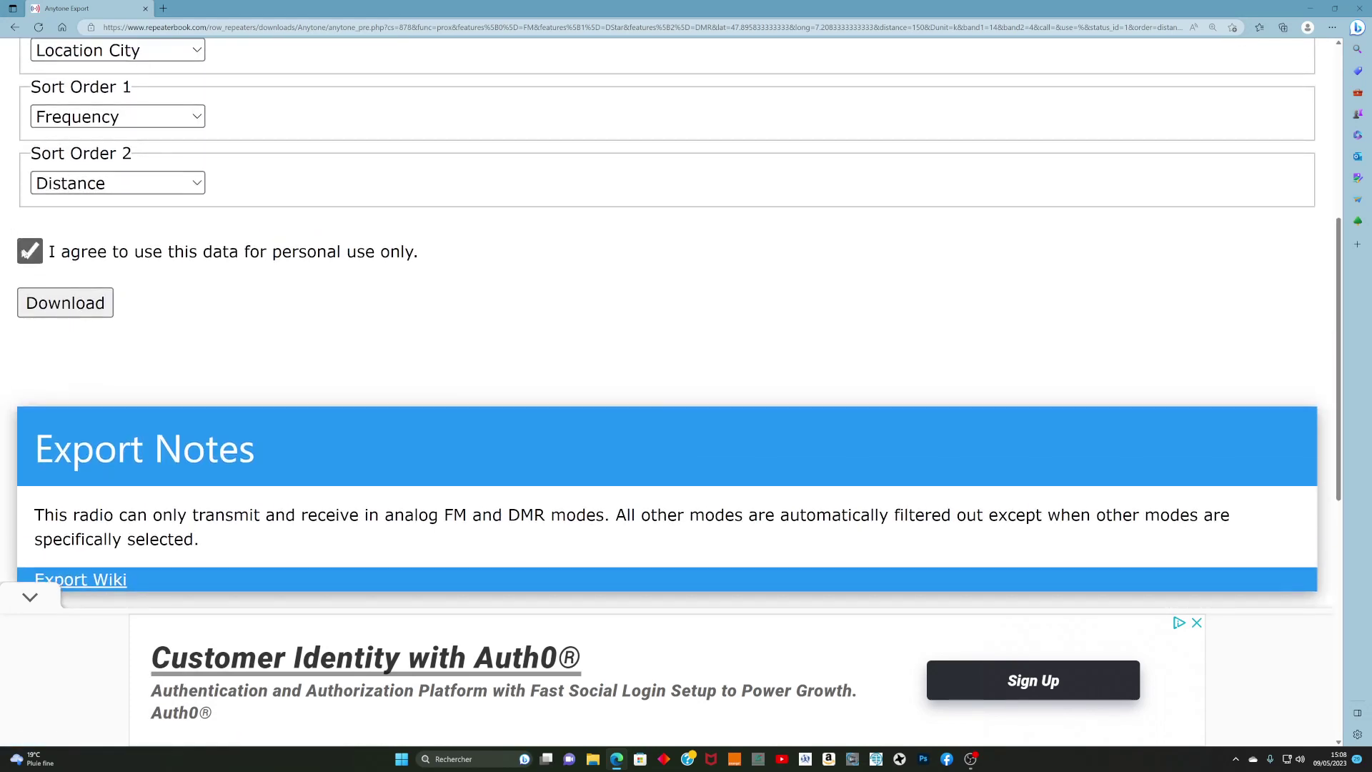
left_click(84, 309)
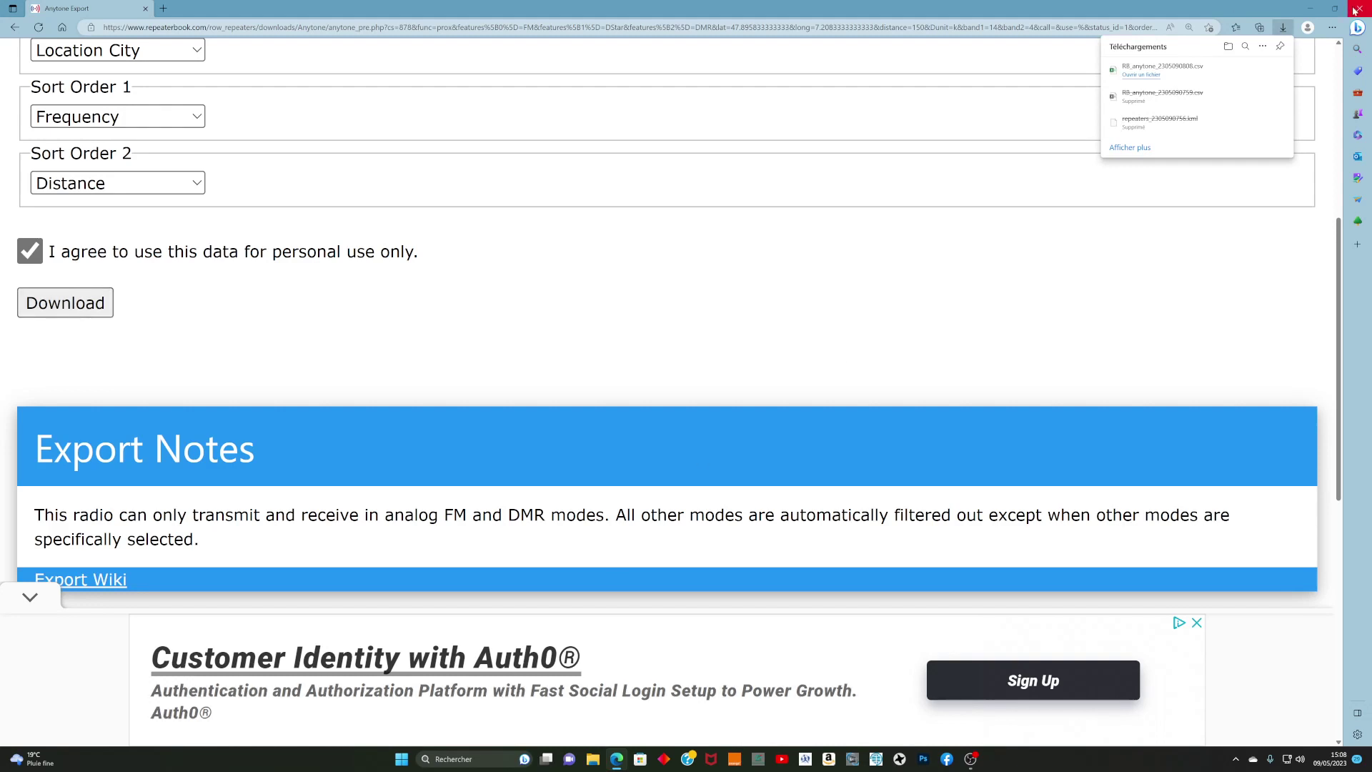
left_click(1314, 12)
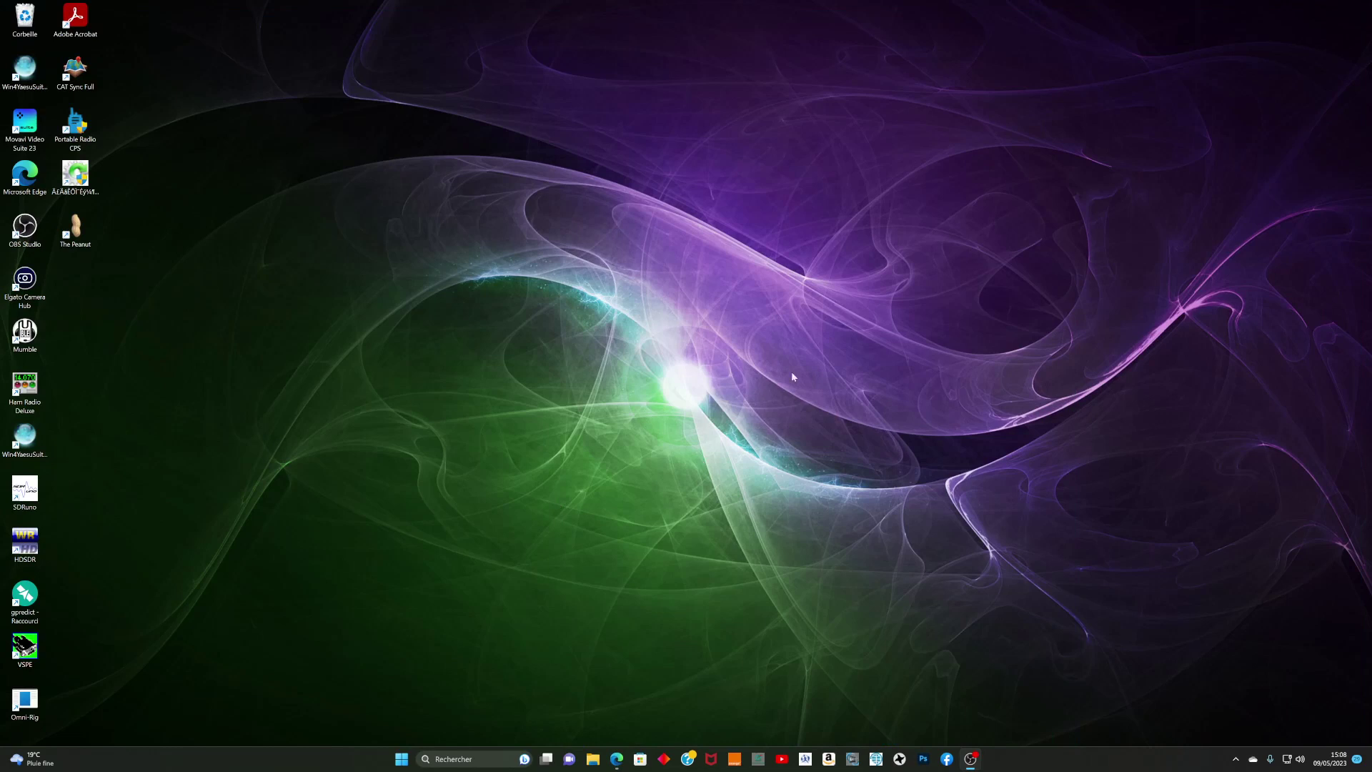
left_click(594, 760)
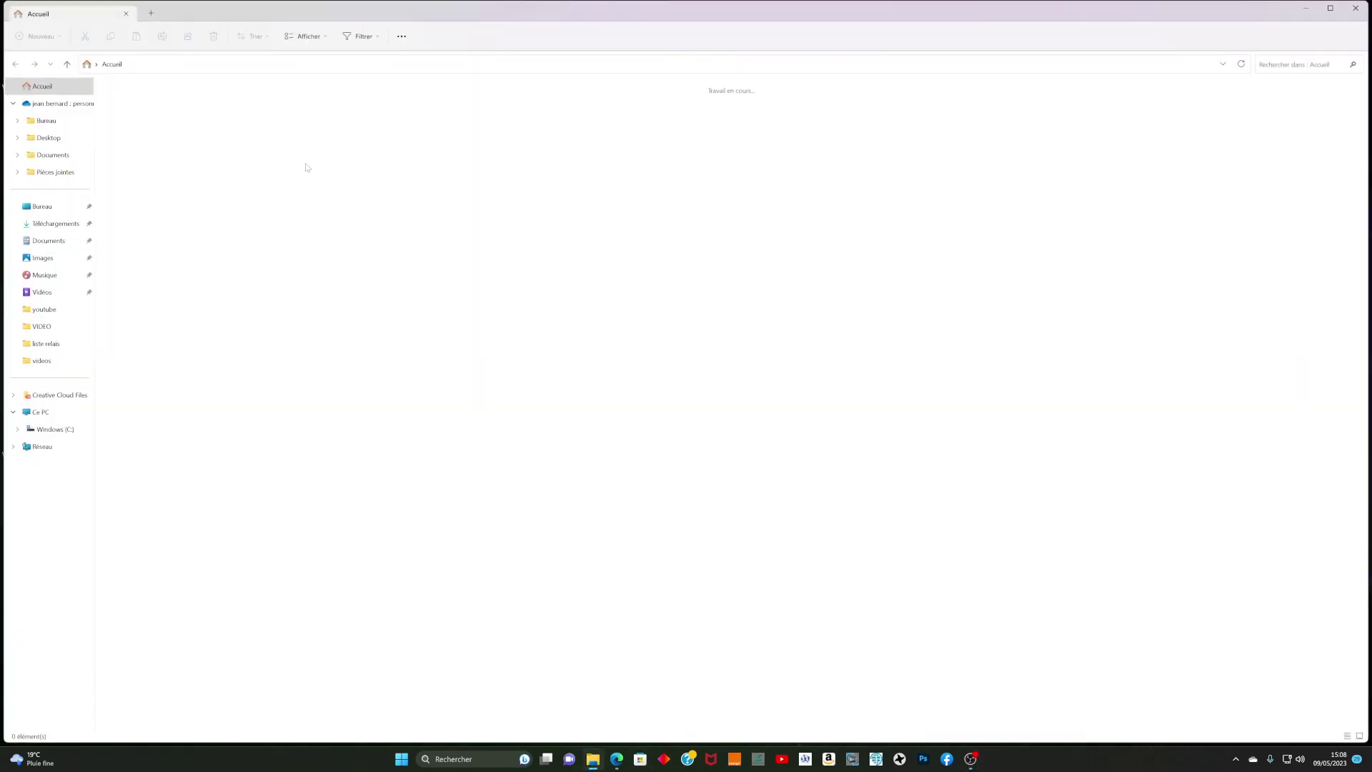
left_click(51, 224)
left_click(133, 148)
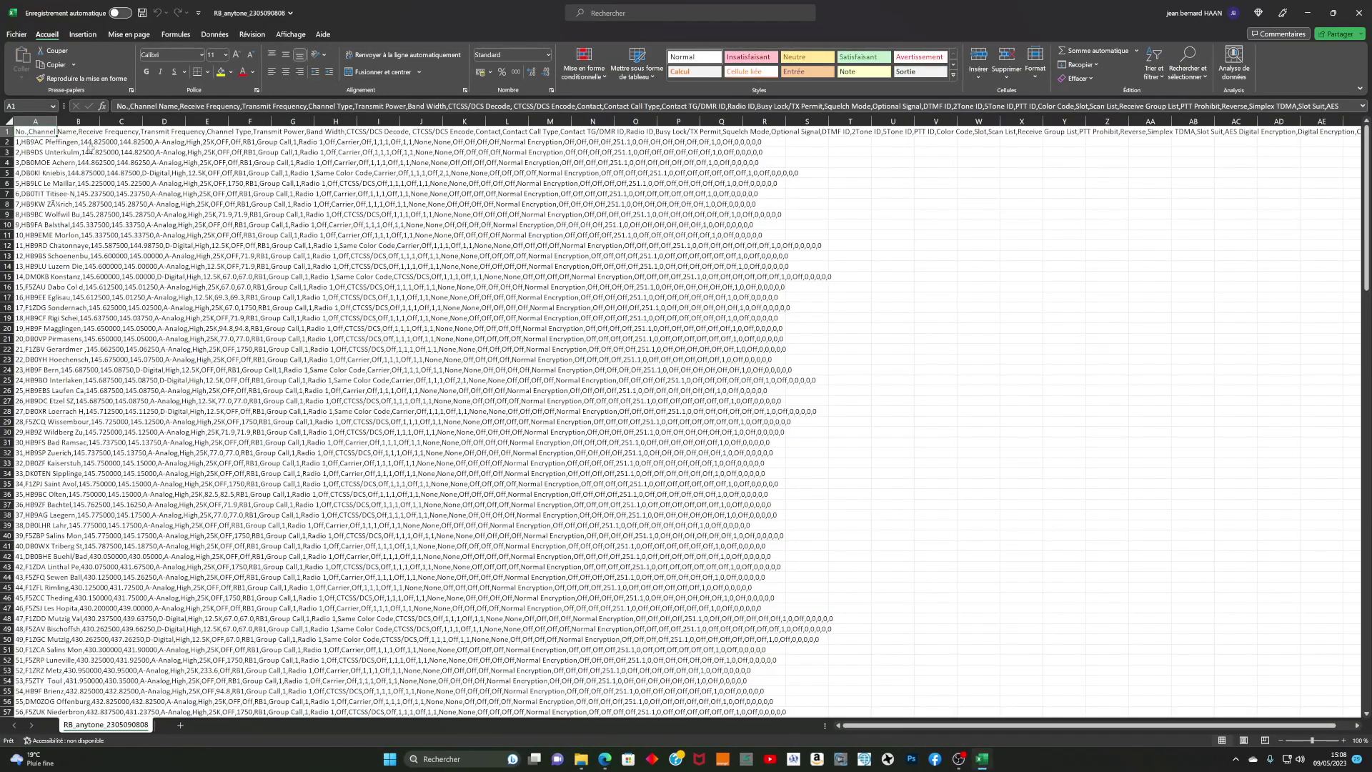
scroll(808, 700, "down", 12)
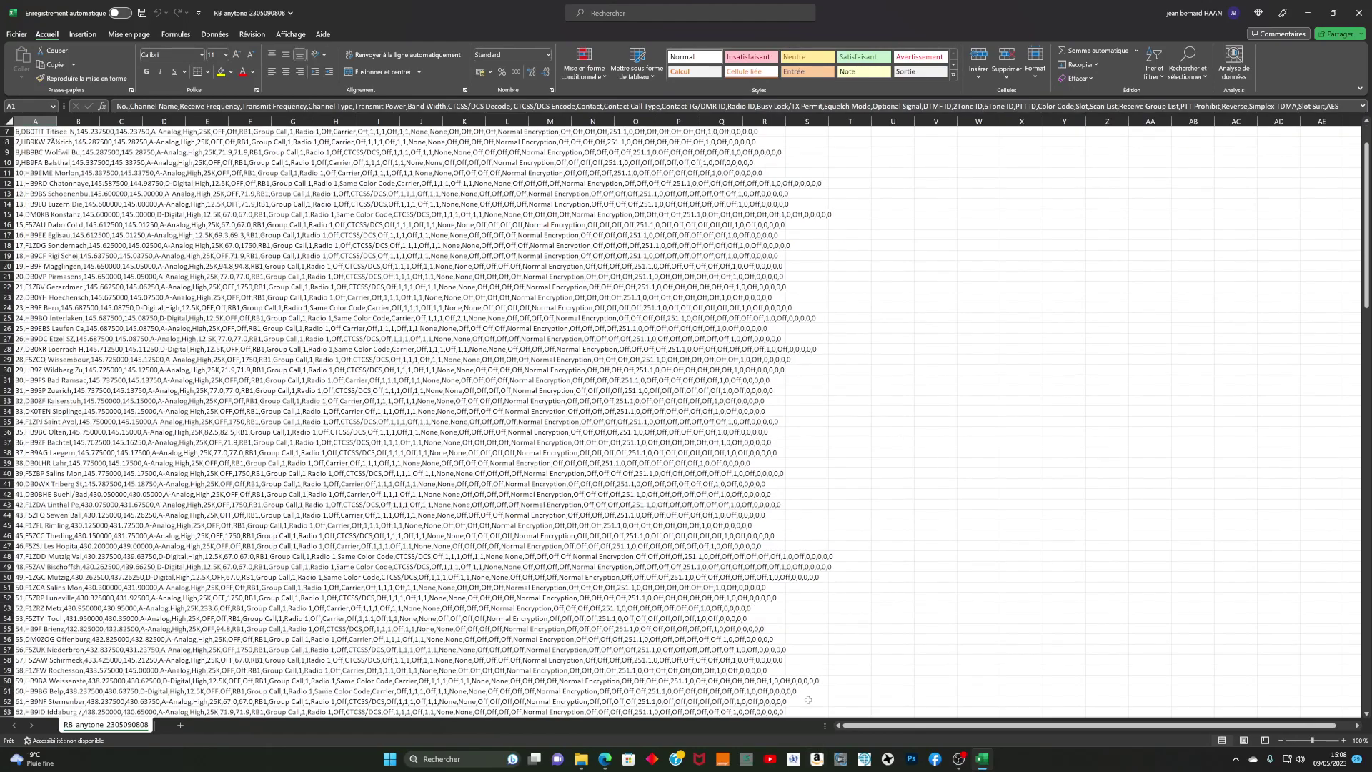
scroll(808, 700, "down", 8)
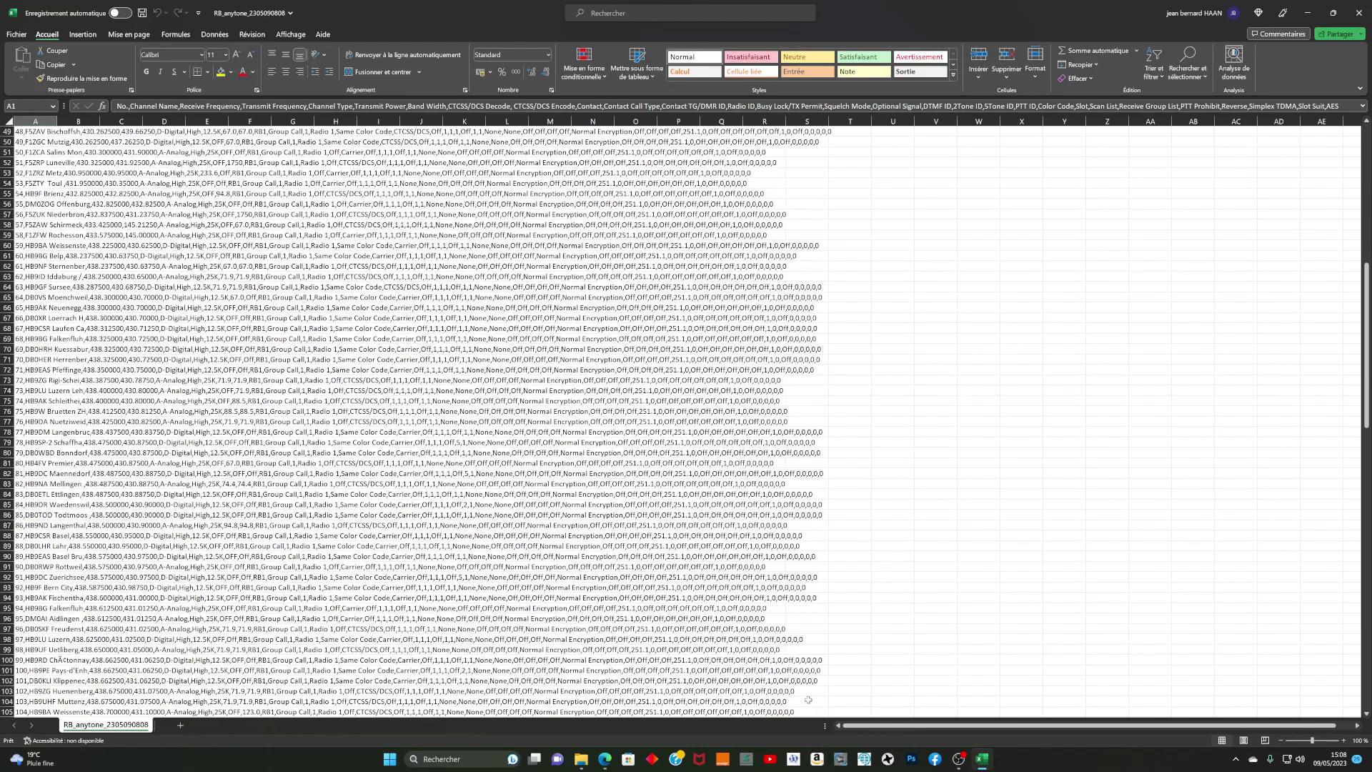
scroll(809, 699, "down", 7)
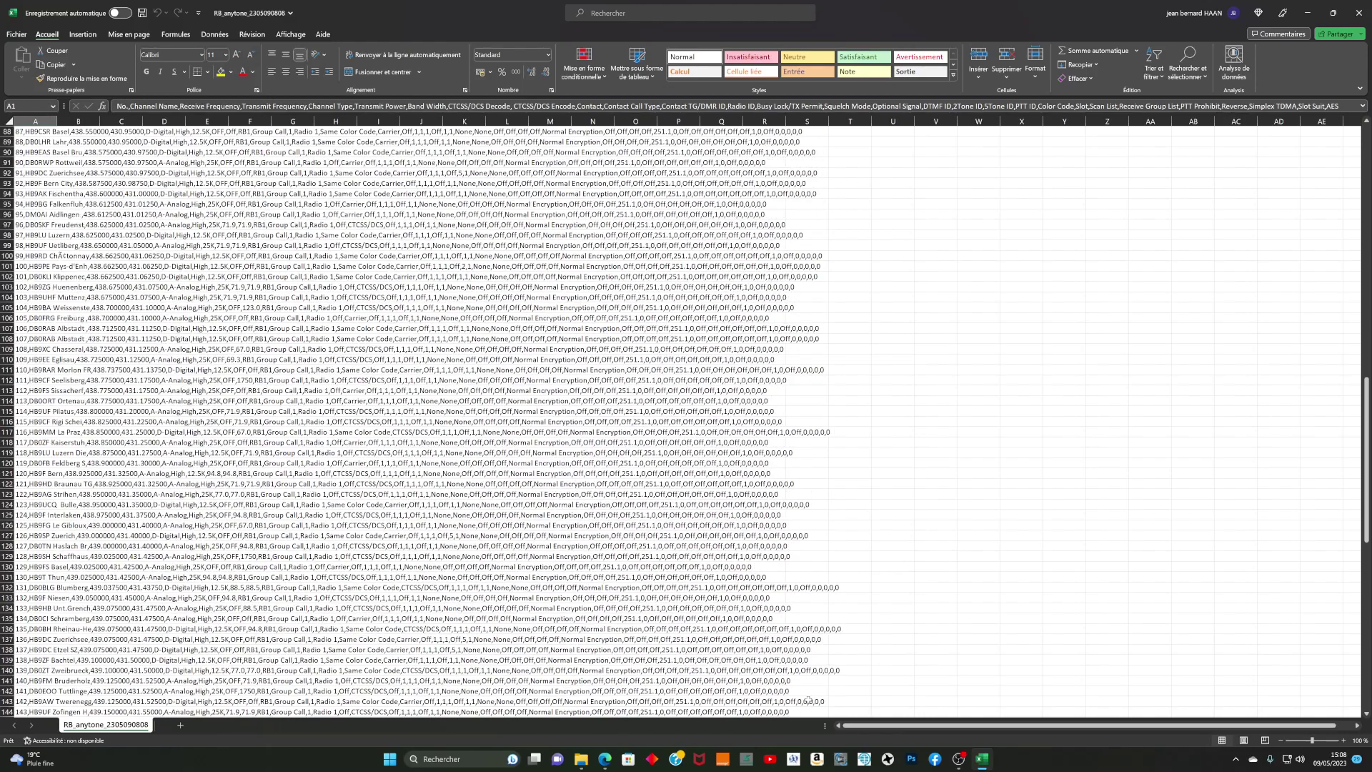
scroll(808, 700, "up", 17)
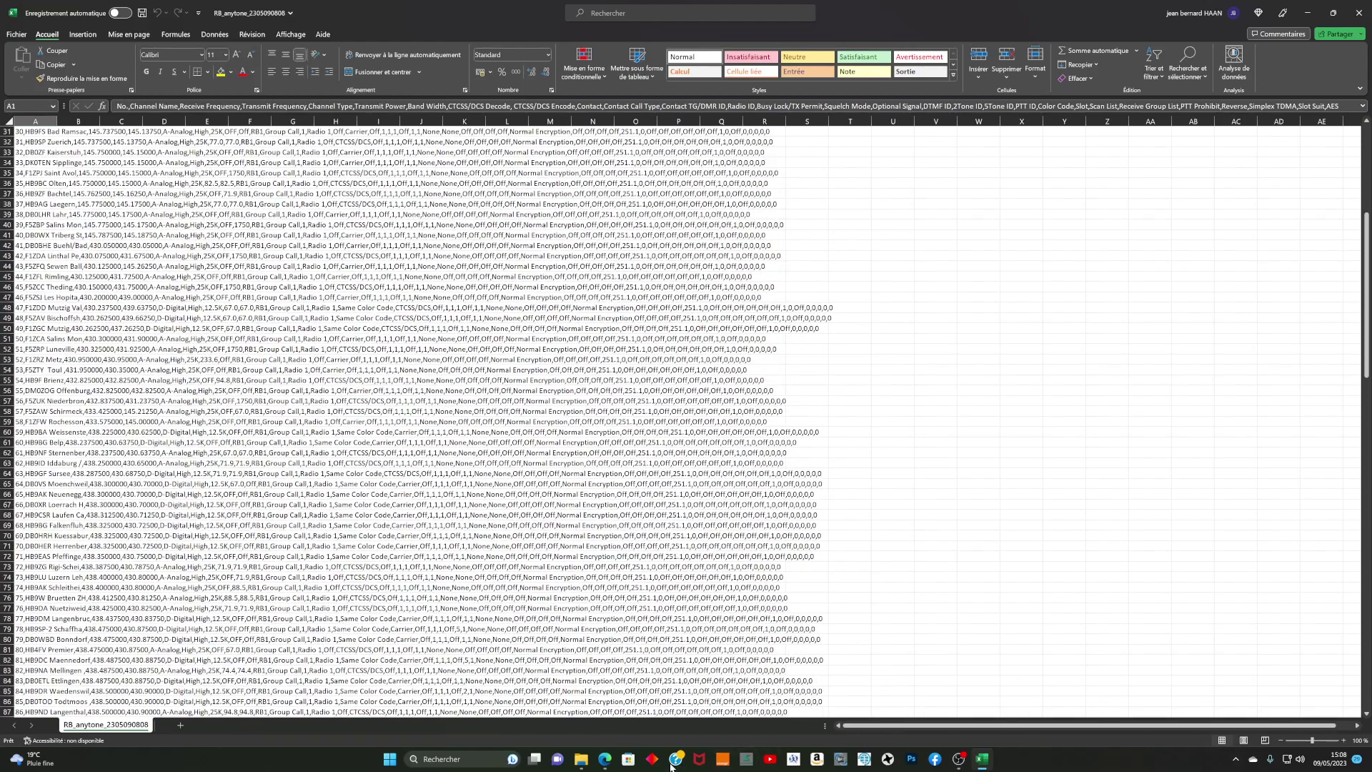
Step: Switch back to the browser, return to the proximity results, and compare the repeaters' frequencies, locations, modes and distances
left_click(605, 760)
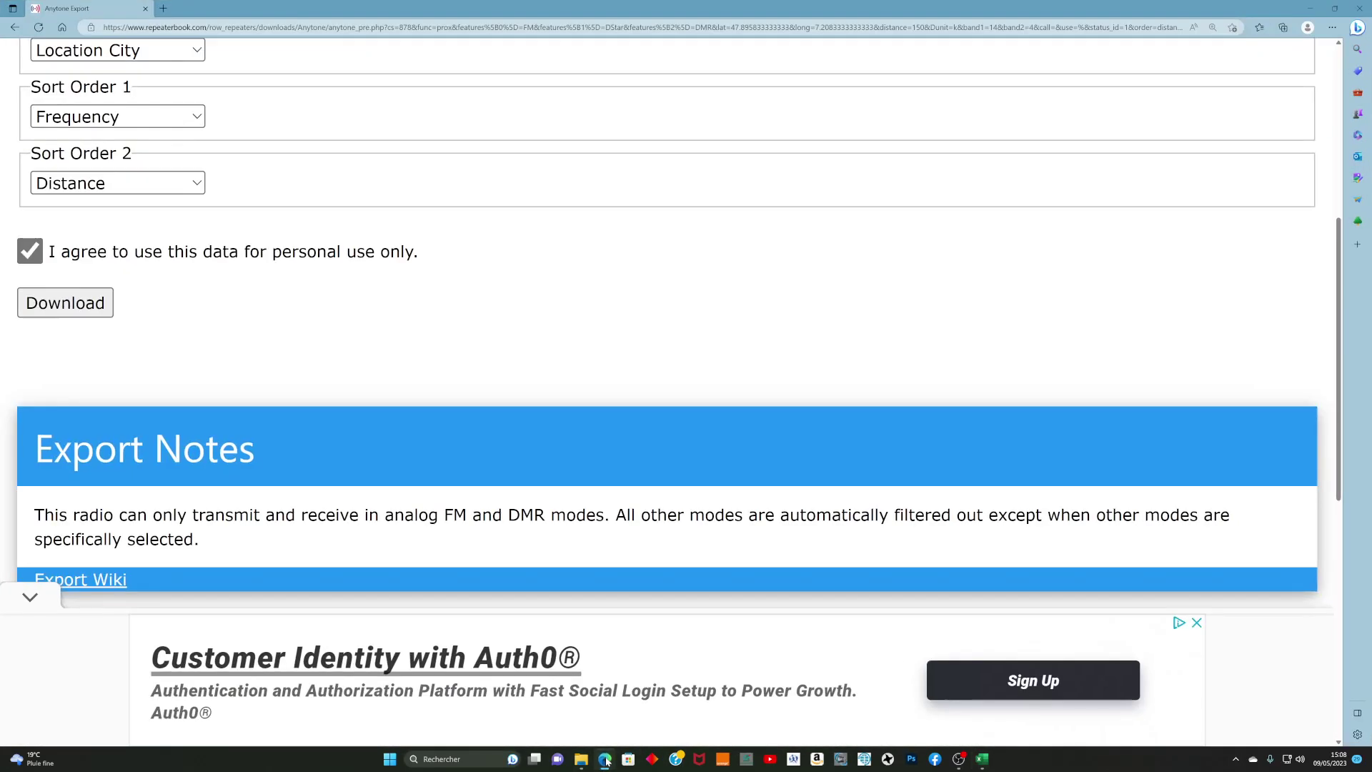
scroll(195, 296, "up", 5)
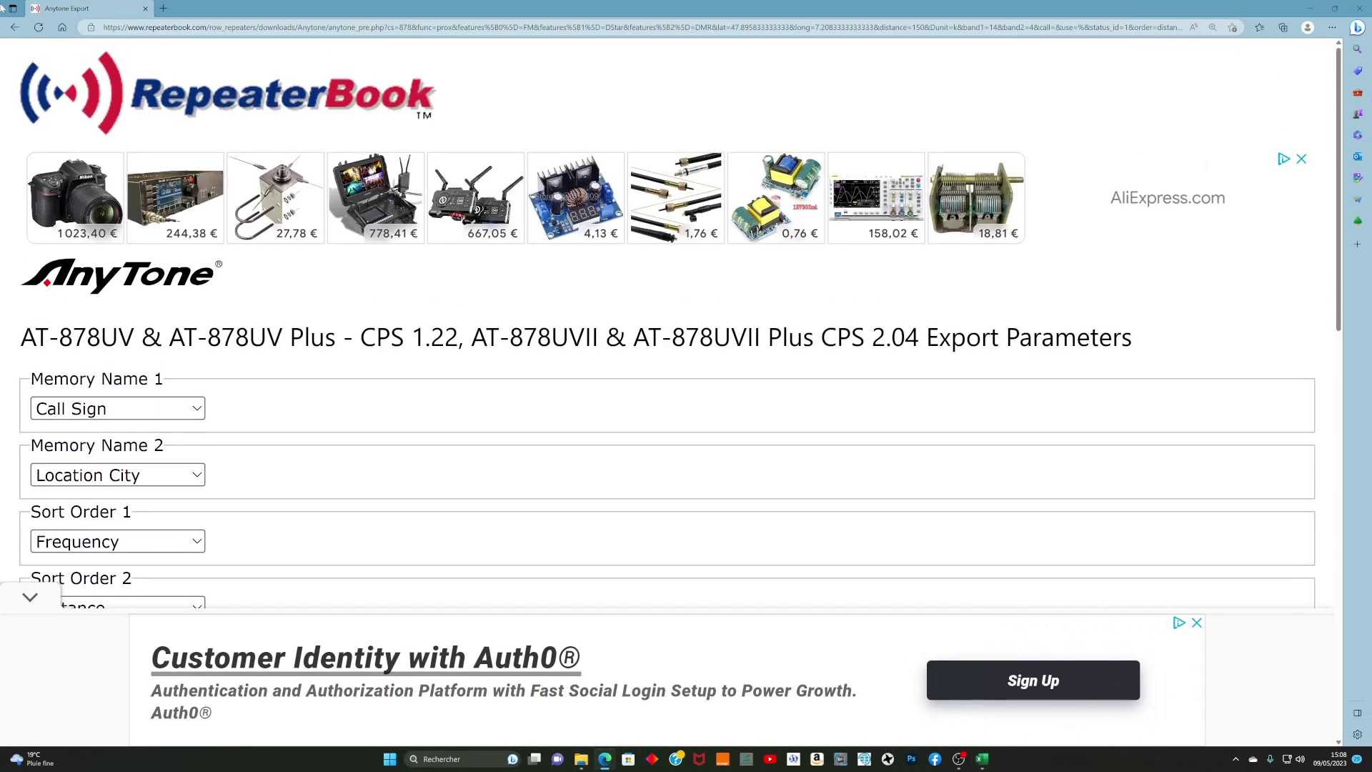
left_click(15, 27)
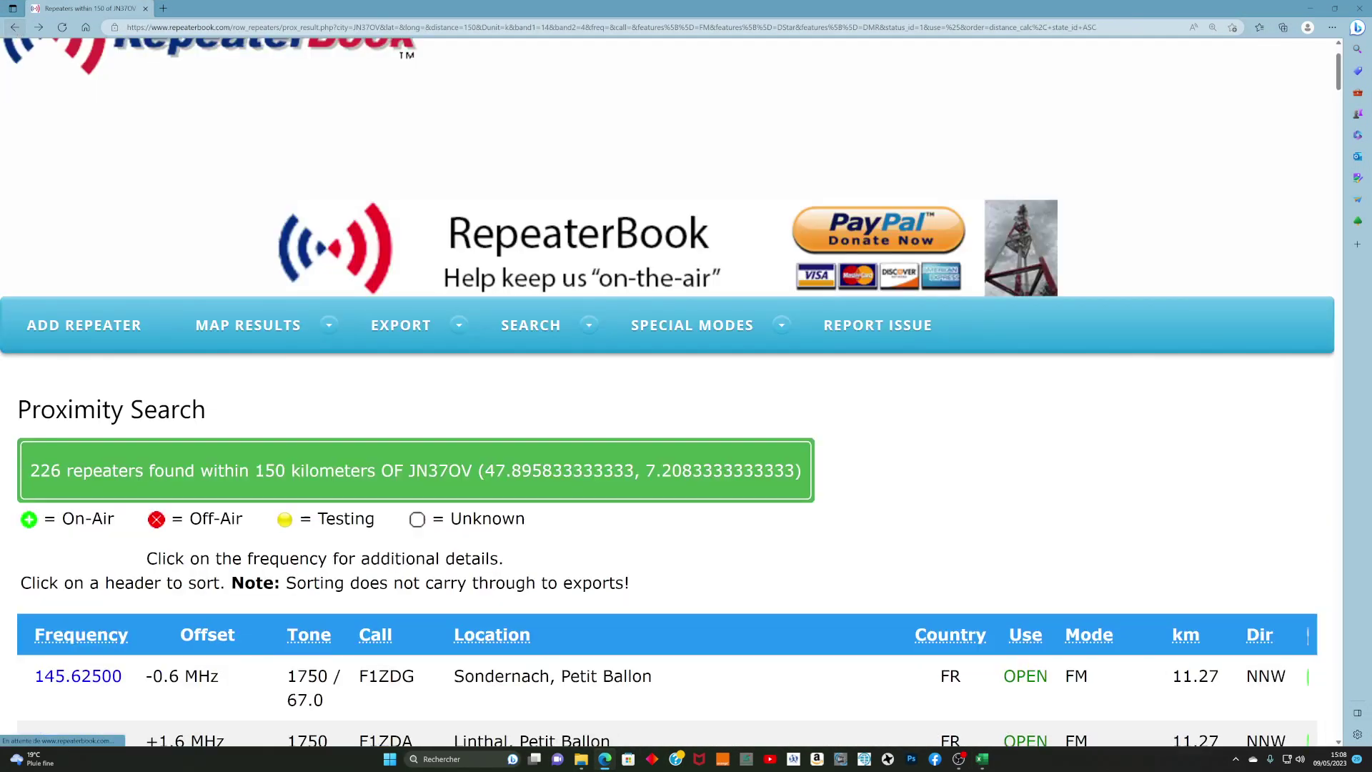
scroll(79, 546, "down", 5)
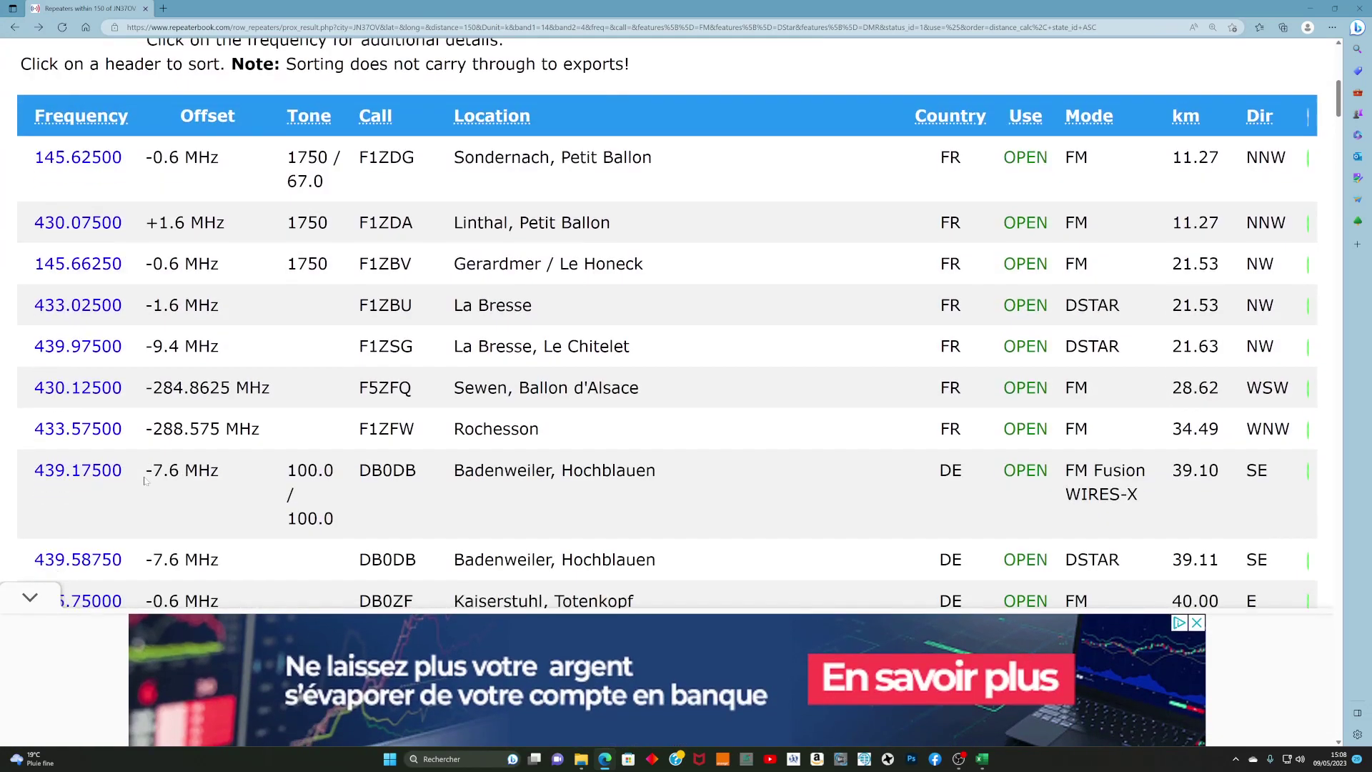
scroll(146, 482, "down", 15)
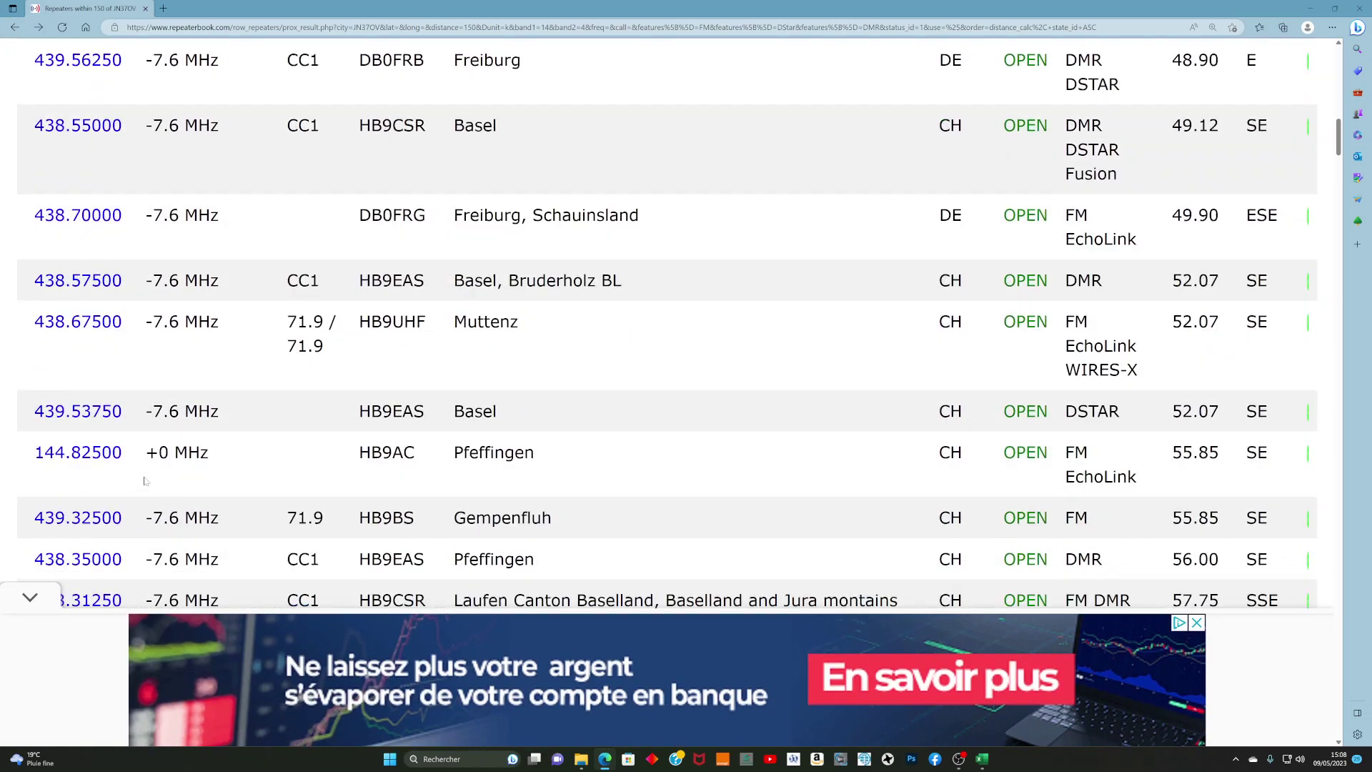
scroll(145, 482, "down", 10)
scroll(145, 481, "up", 14)
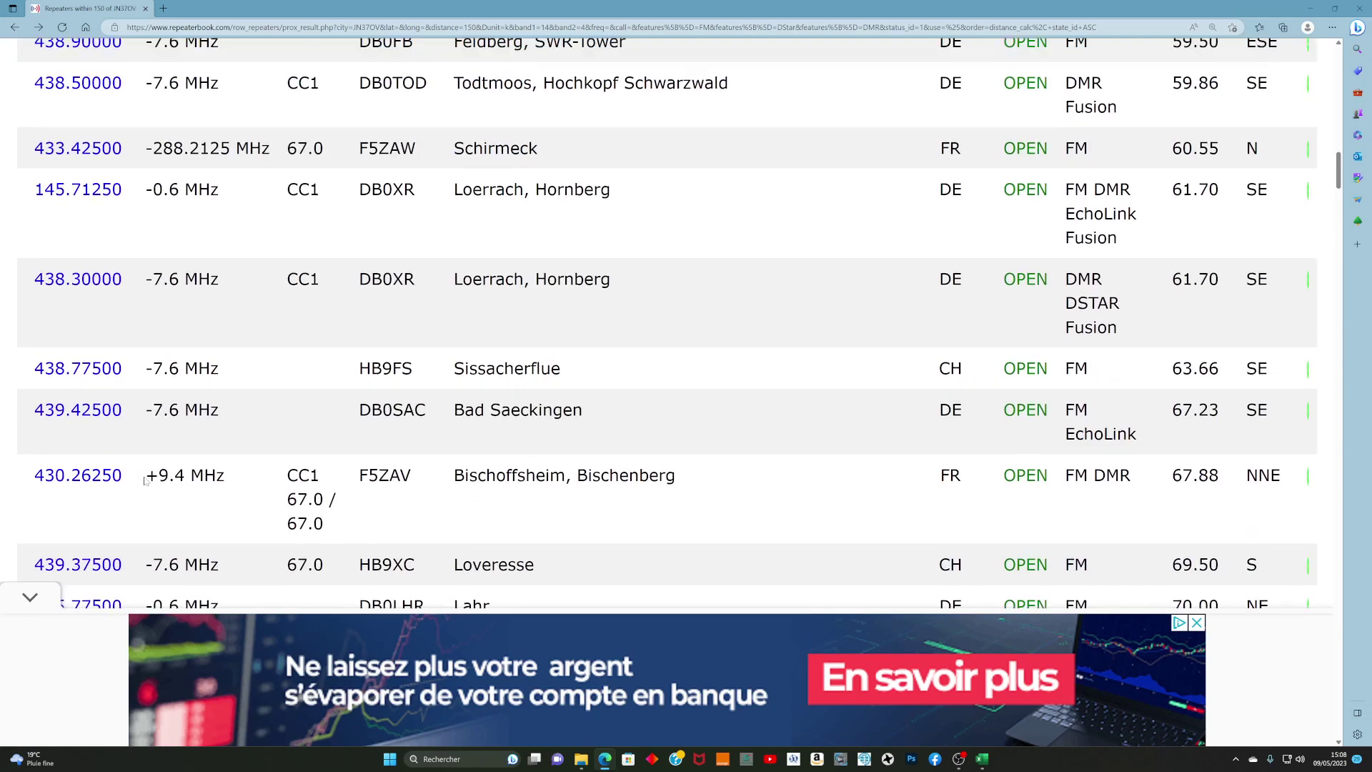
scroll(145, 482, "up", 13)
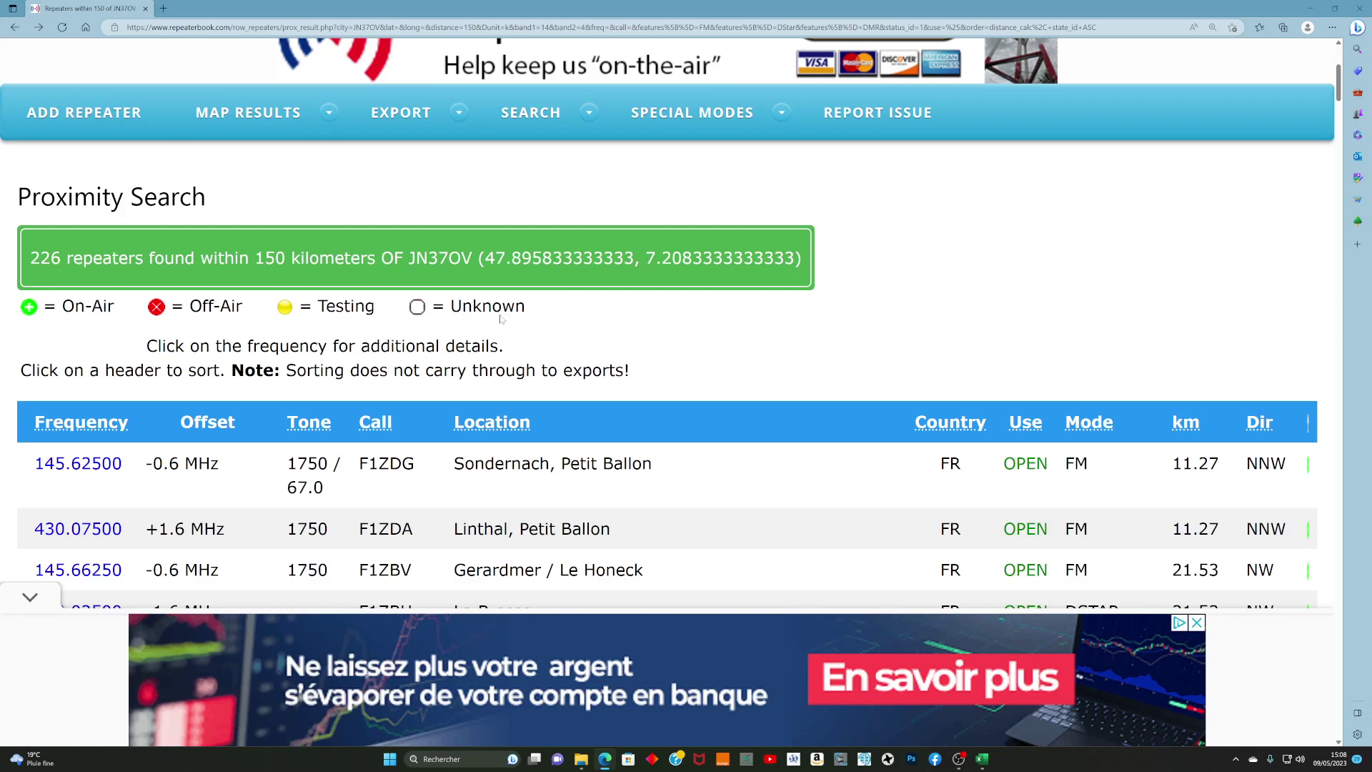
scroll(502, 319, "down", 10)
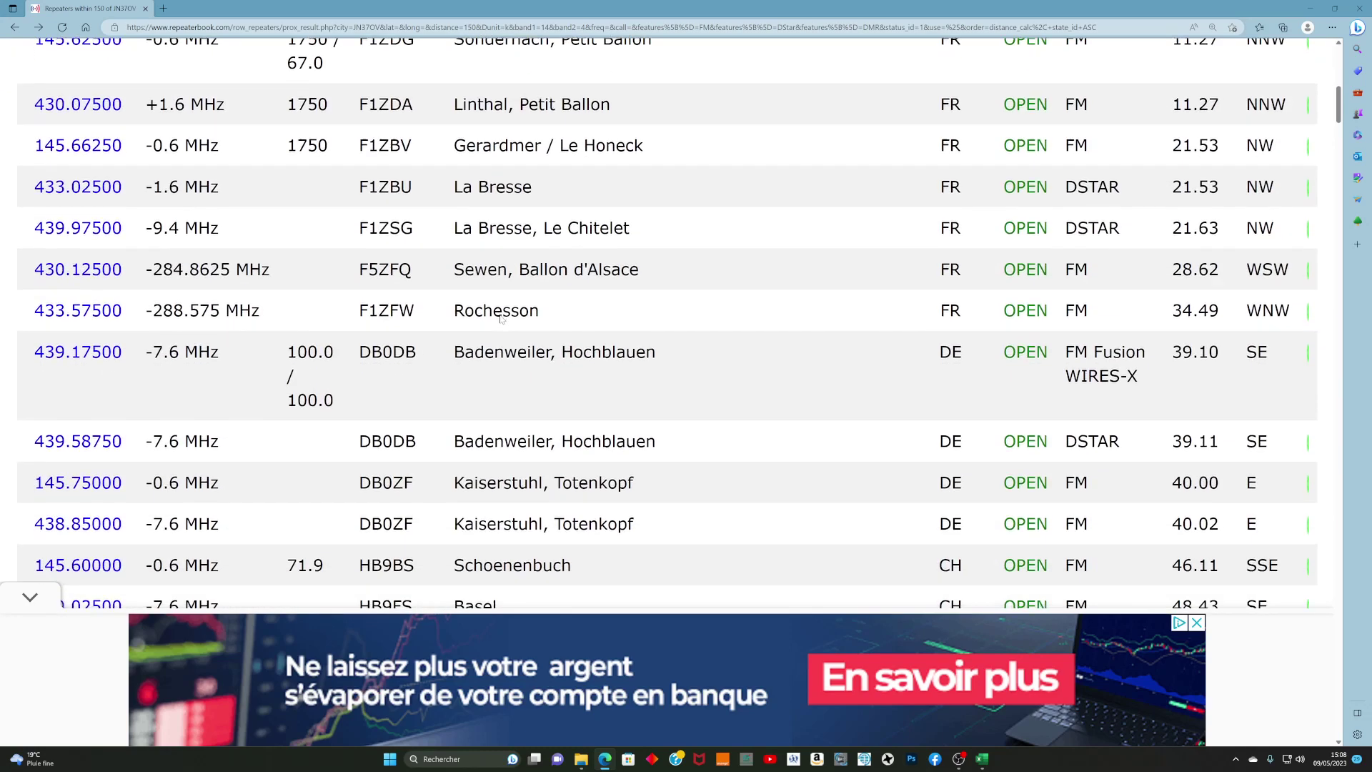
scroll(567, 407, "down", 4)
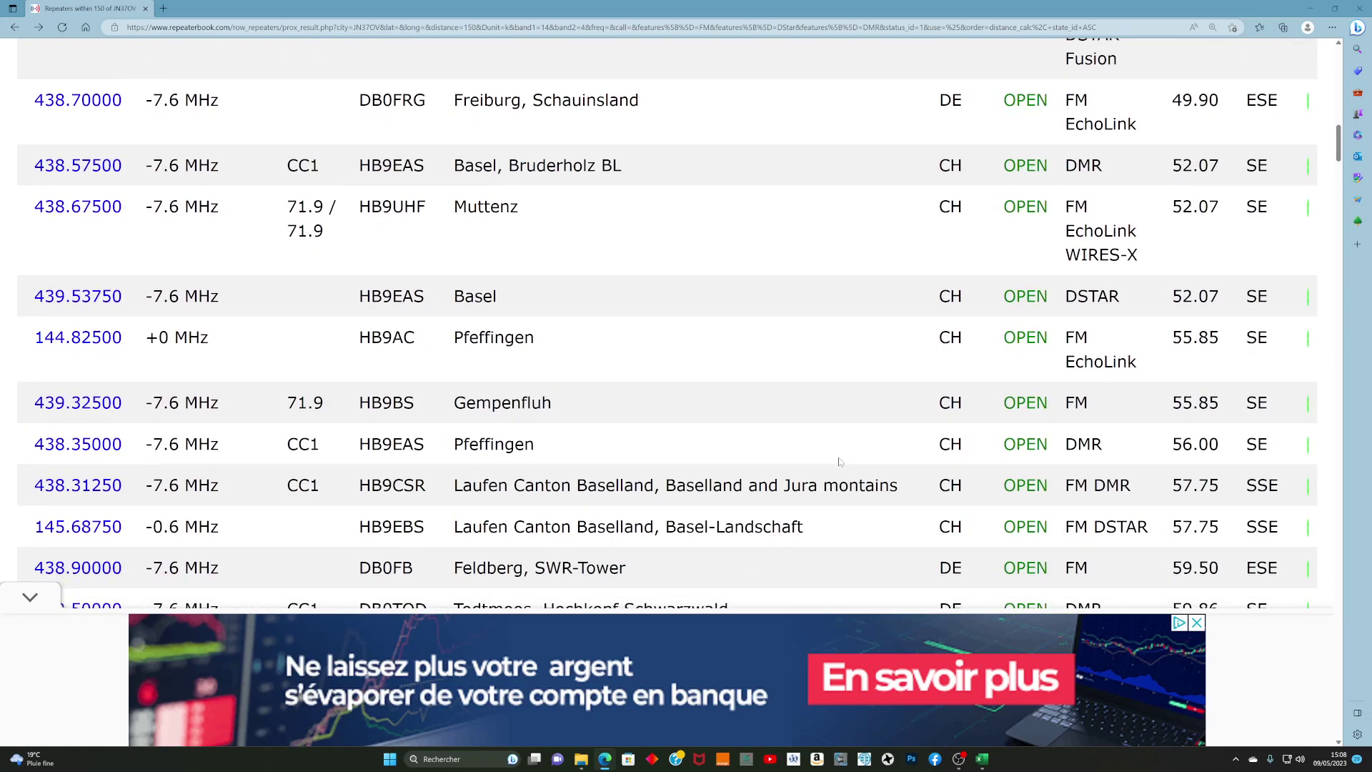
scroll(865, 468, "up", 14)
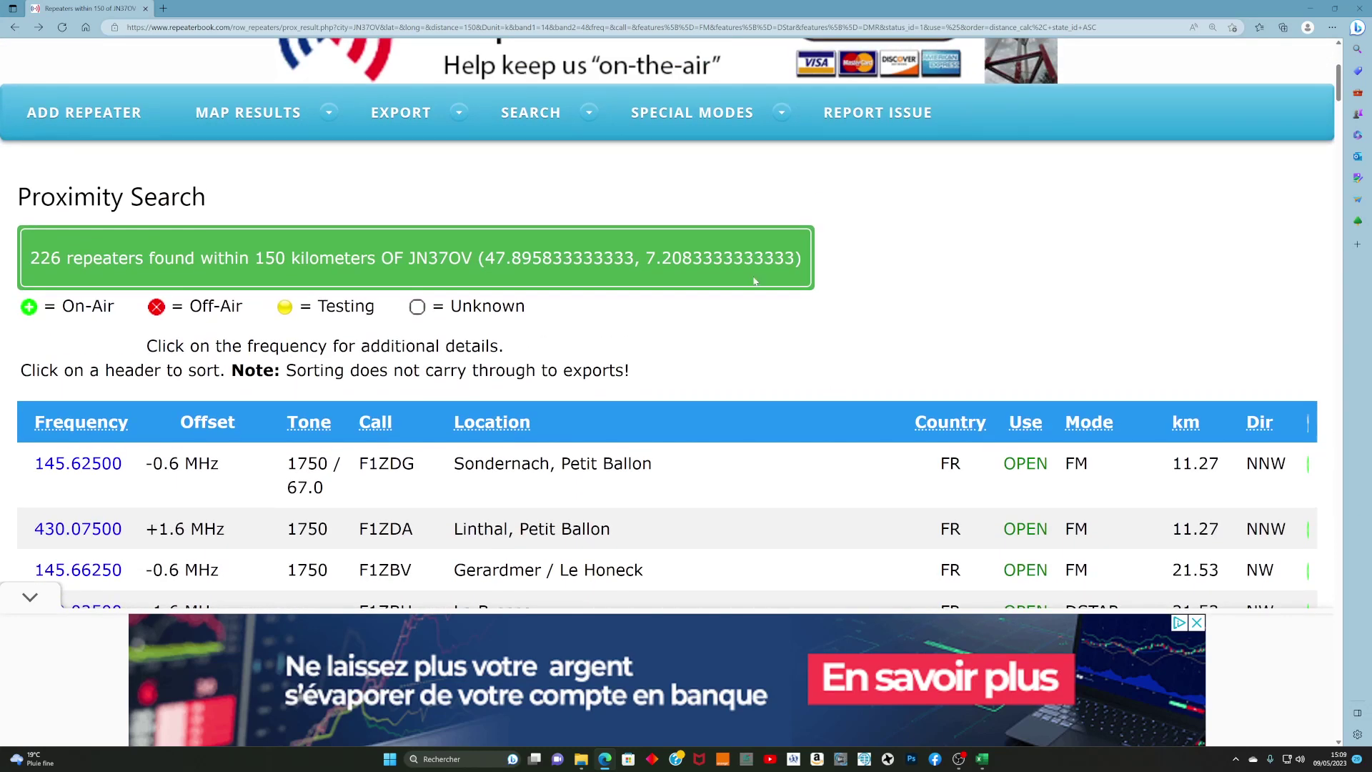
Step: Open a blank Proximity search form and look over its location and distance fields
mouse_move(596, 118)
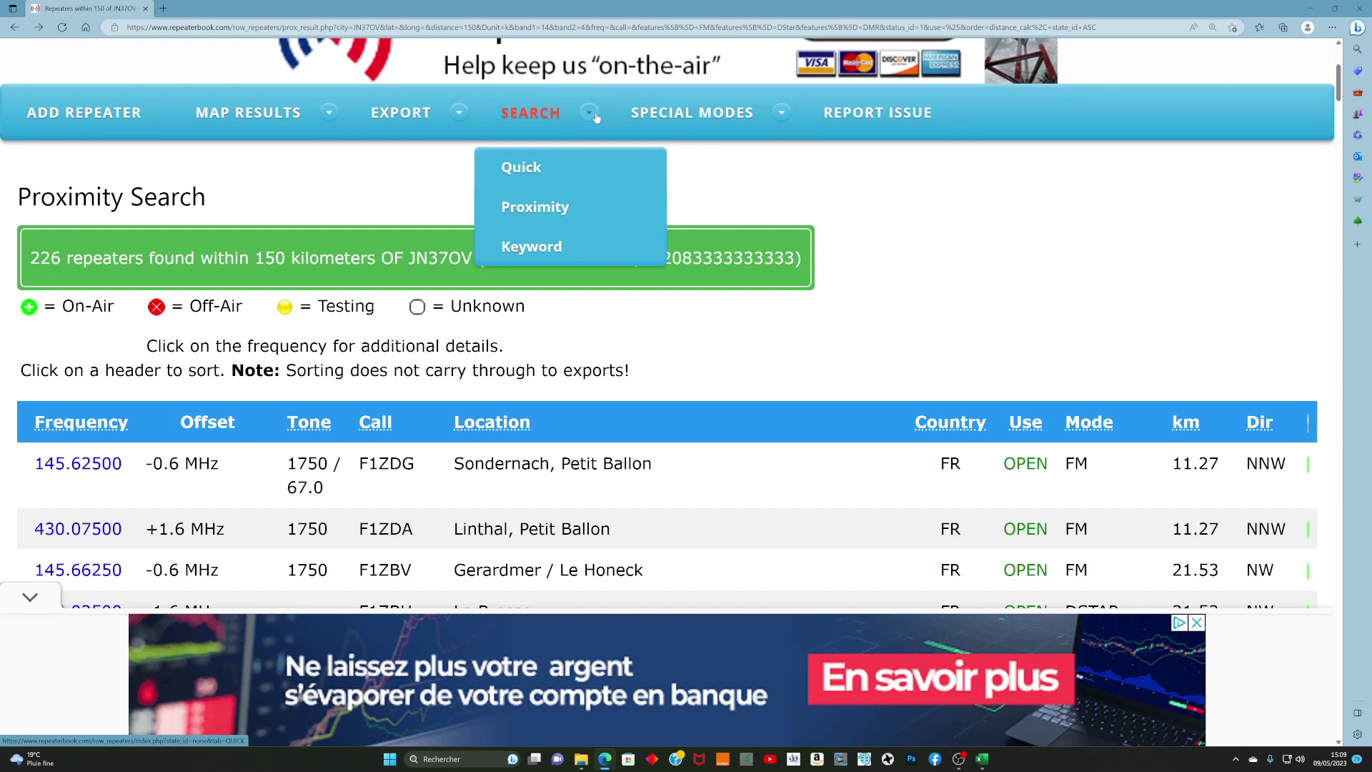
left_click(535, 216)
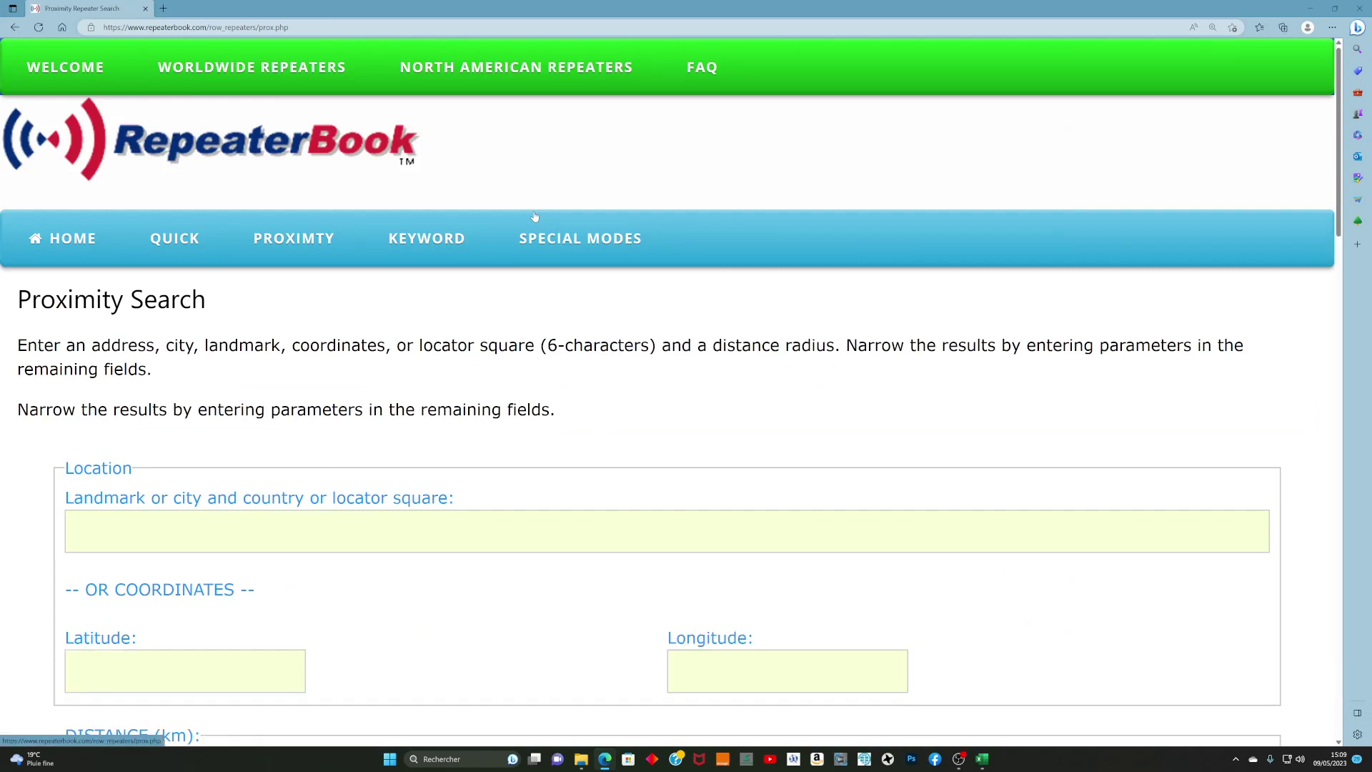
scroll(535, 216, "down", 2)
scroll(535, 216, "down", 3)
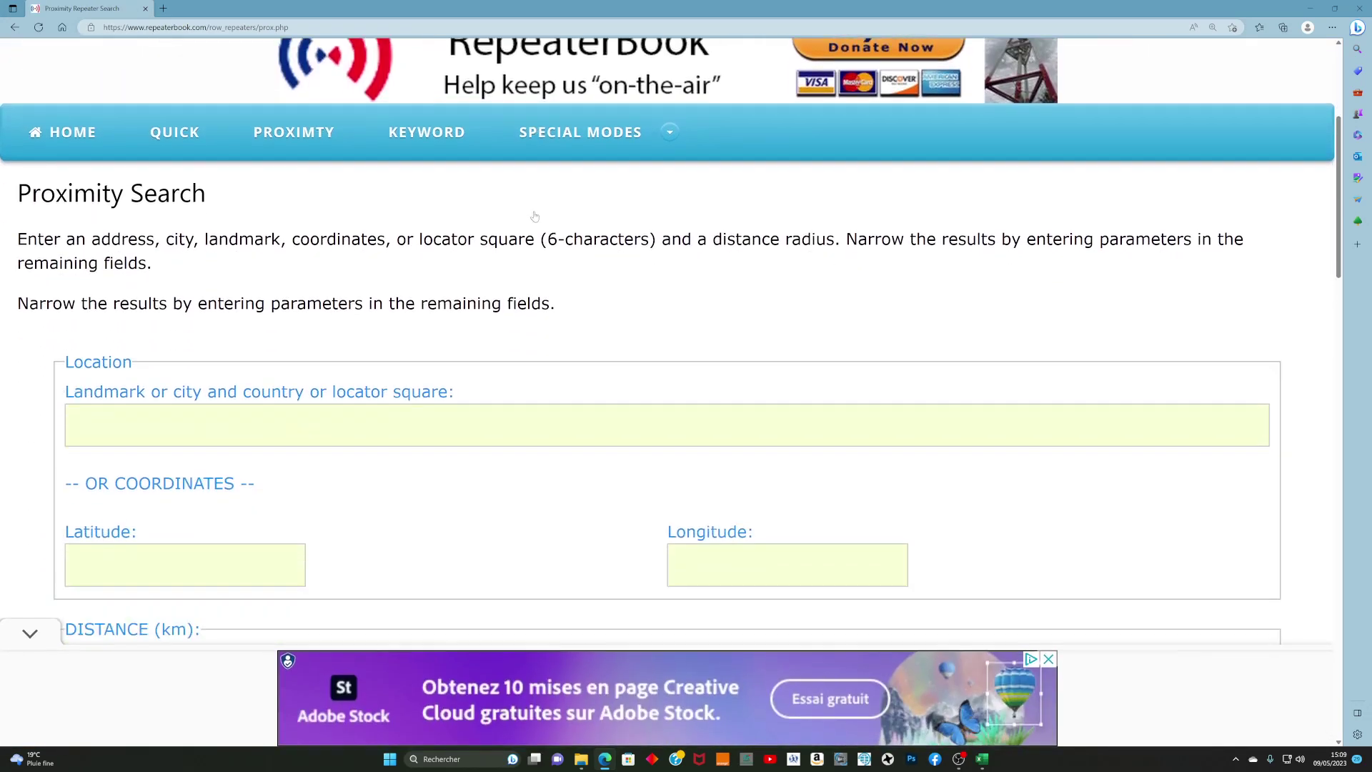
scroll(535, 216, "down", 4)
scroll(535, 216, "up", 7)
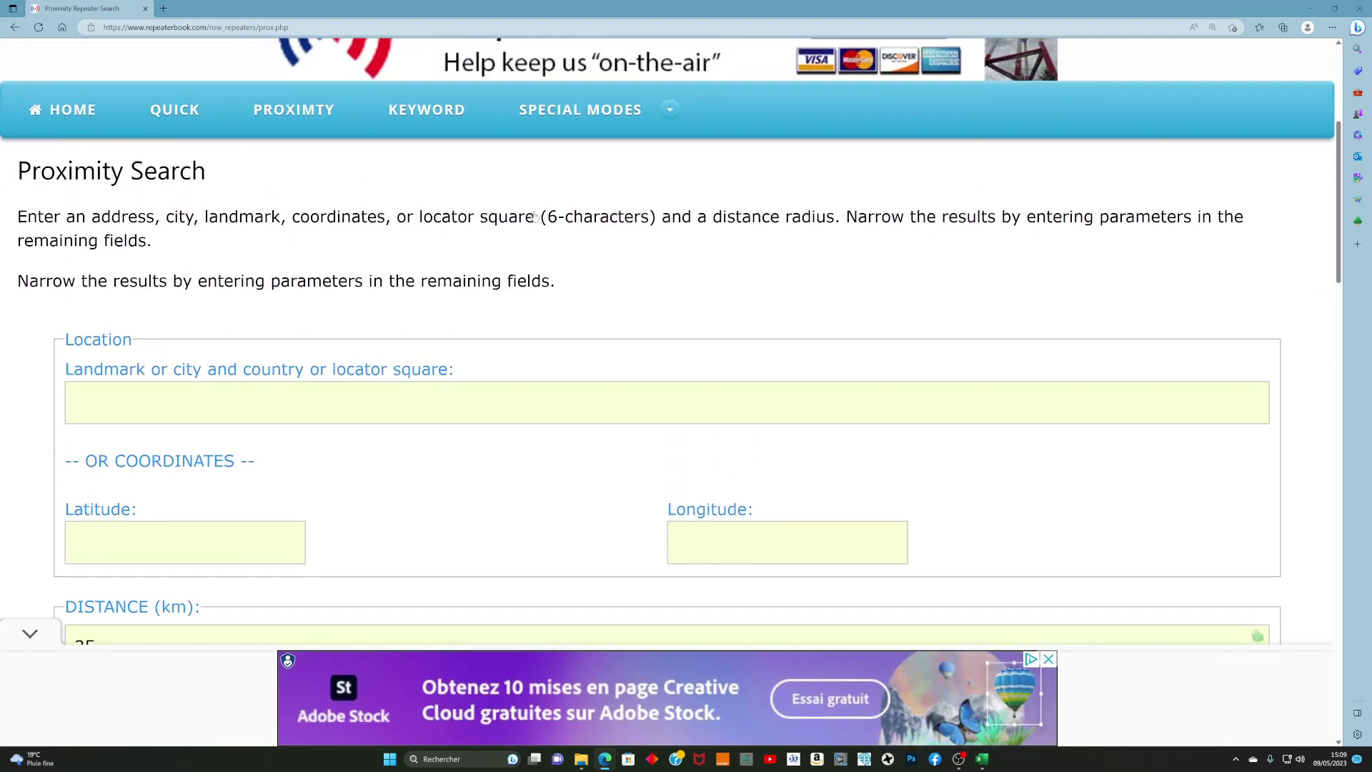